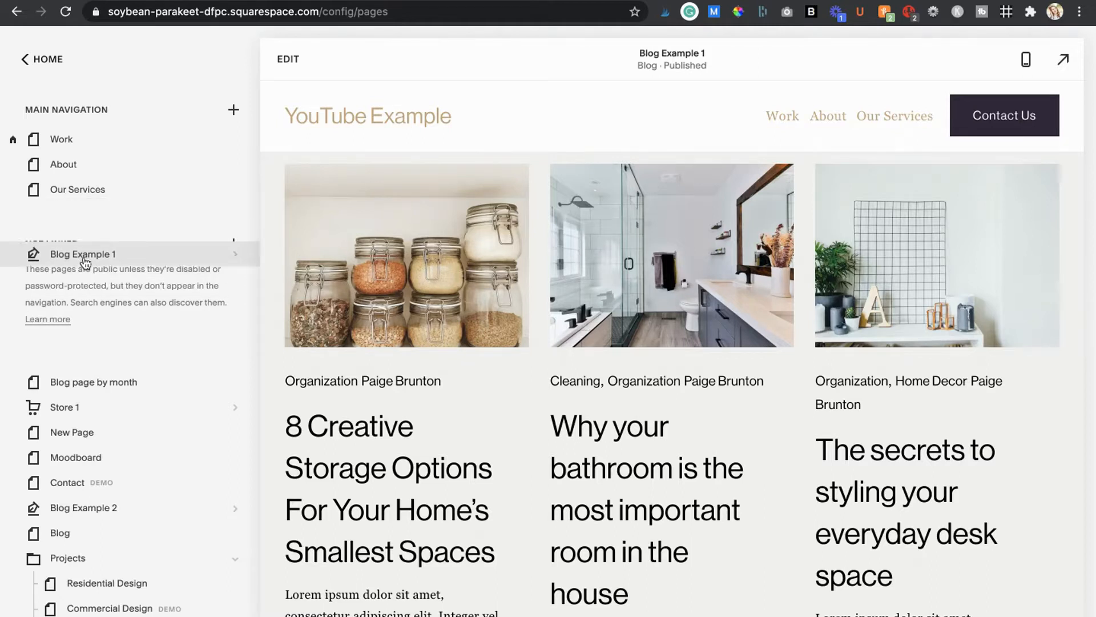
# - Open the Blog Example 1 page for editing and look over its grid of posts
pyautogui.click(79, 353)
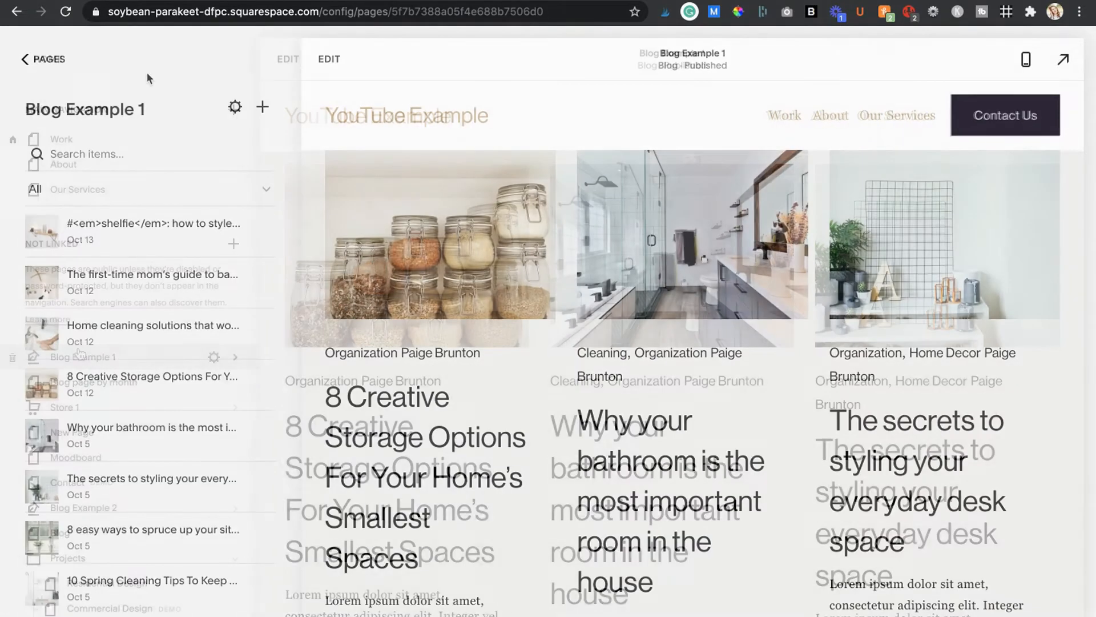
pyautogui.click(46, 62)
pyautogui.click(141, 362)
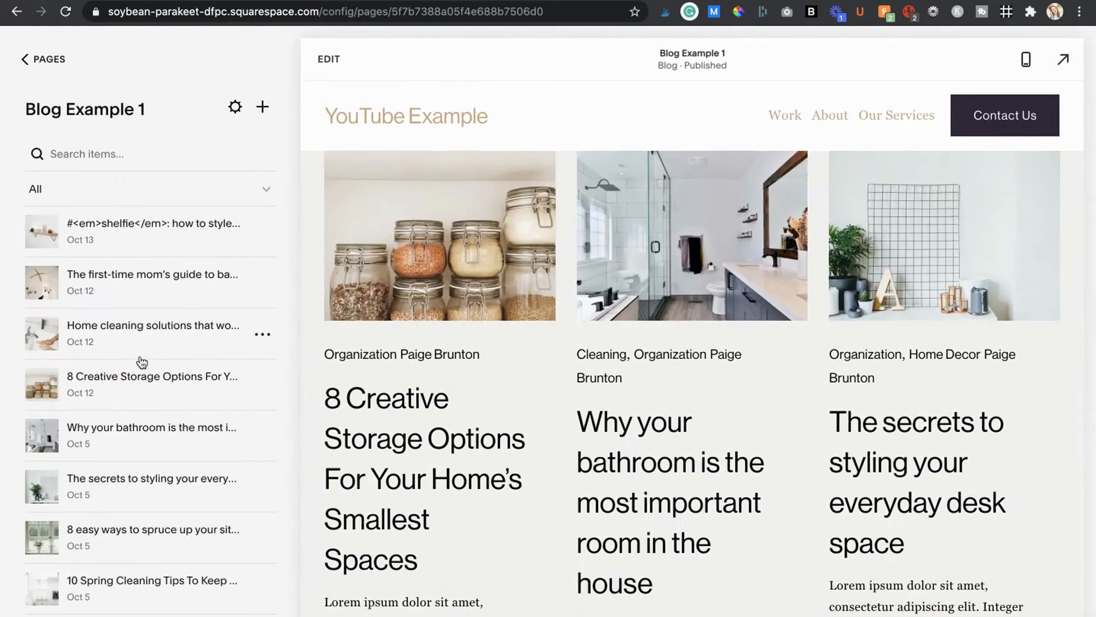
pyautogui.click(337, 61)
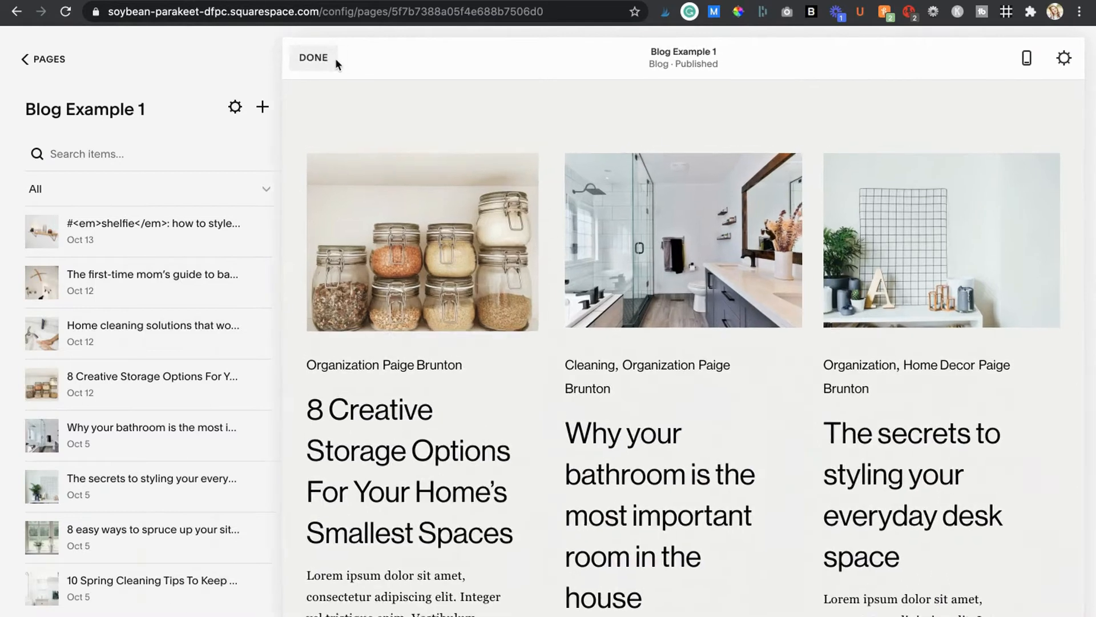
pyautogui.scroll(-2, 620, 122)
pyautogui.scroll(-4, 621, 123)
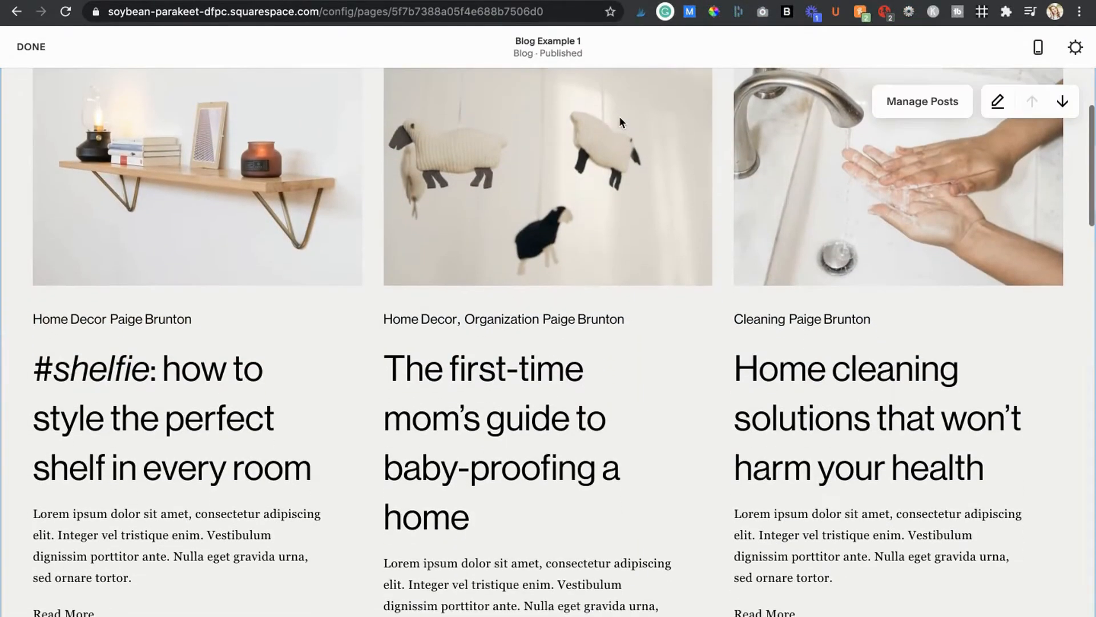
pyautogui.scroll(-10, 621, 122)
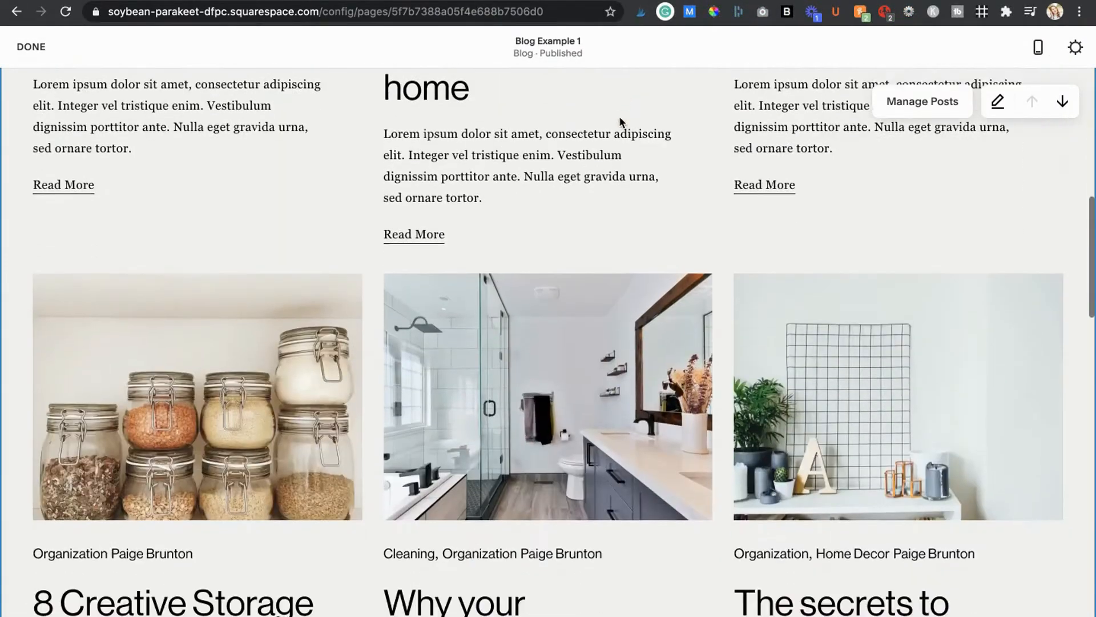
pyautogui.scroll(-3, 620, 120)
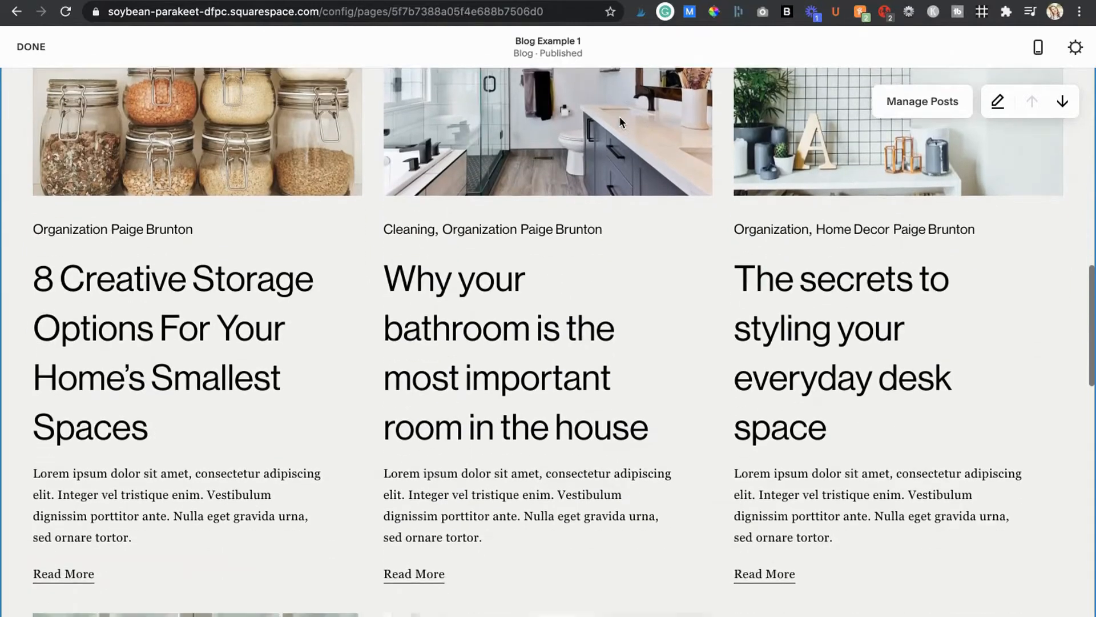
pyautogui.scroll(12, 619, 115)
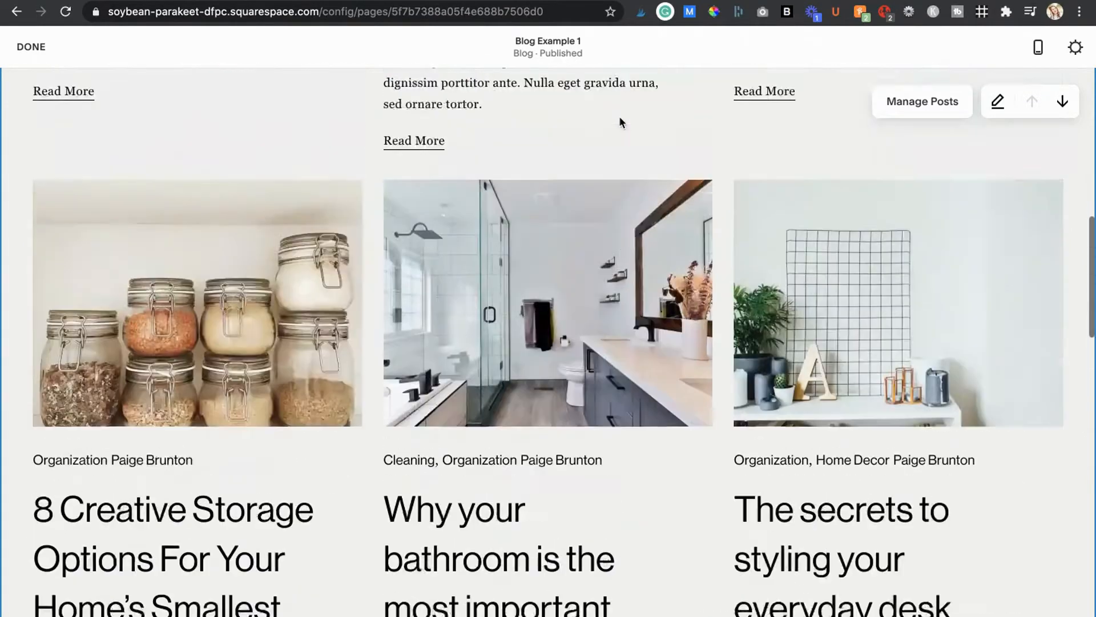
pyautogui.scroll(5, 619, 116)
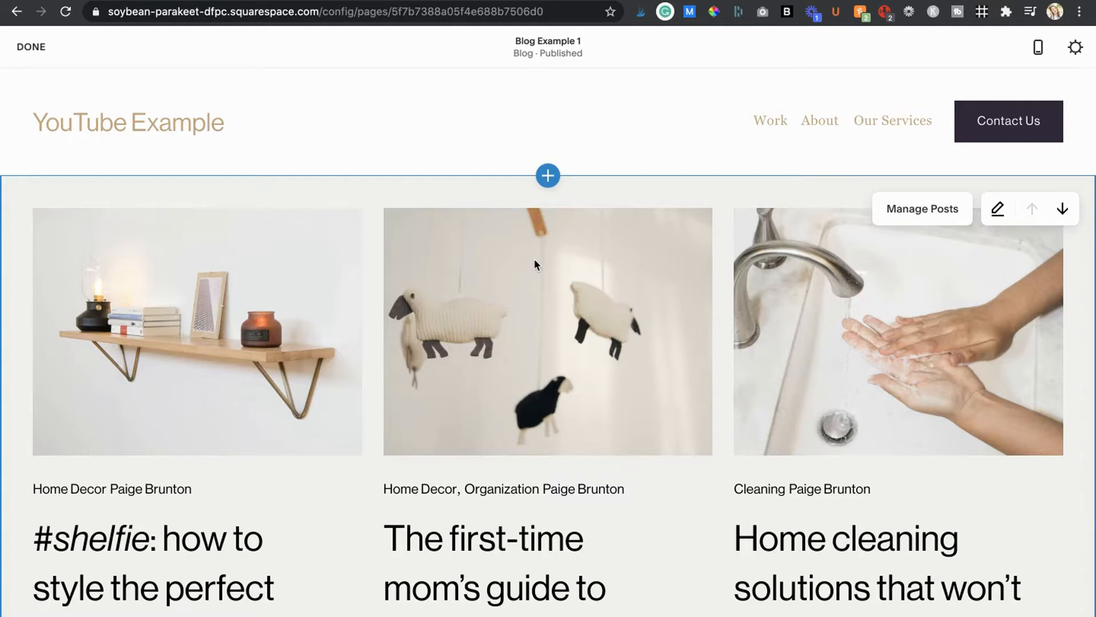
# - Add a blank section above the blog posts and open the list of content blocks for it
pyautogui.click(547, 176)
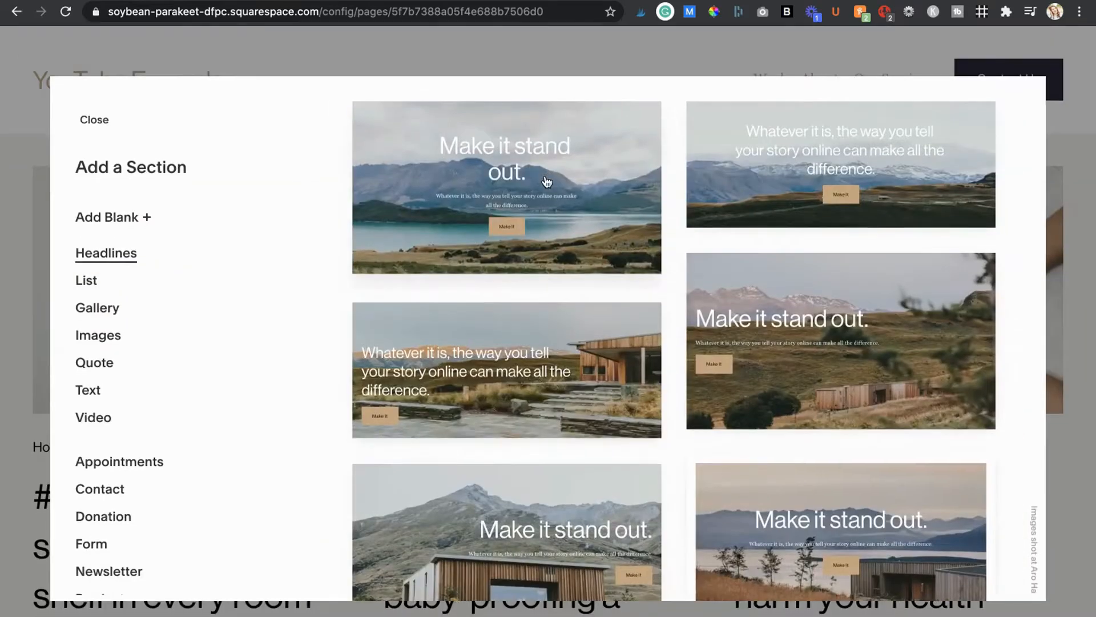
pyautogui.click(137, 216)
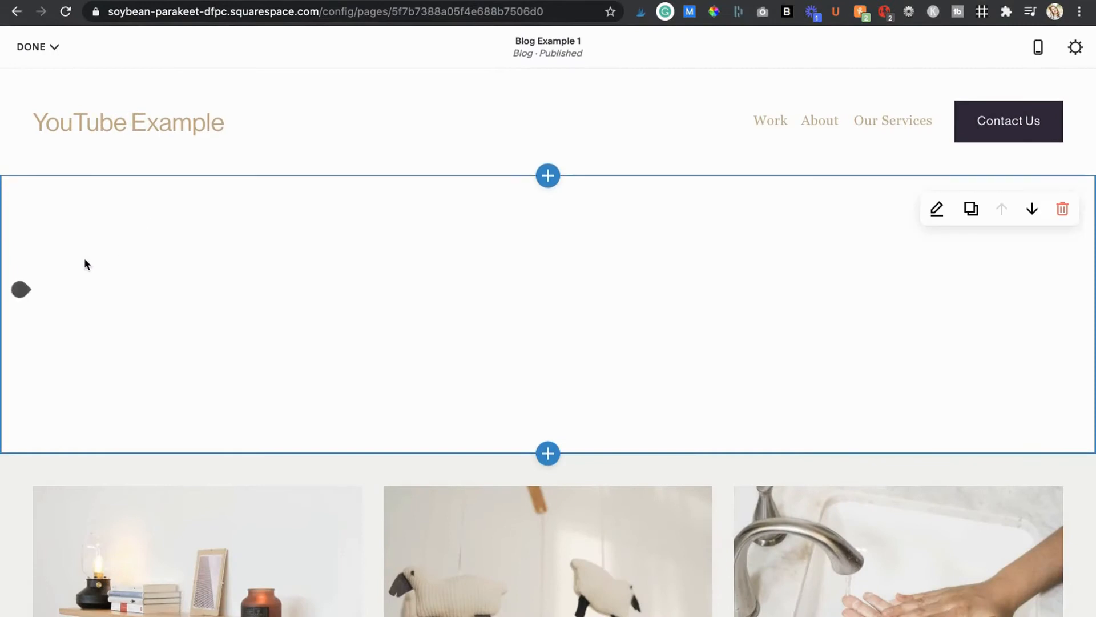
pyautogui.click(22, 290)
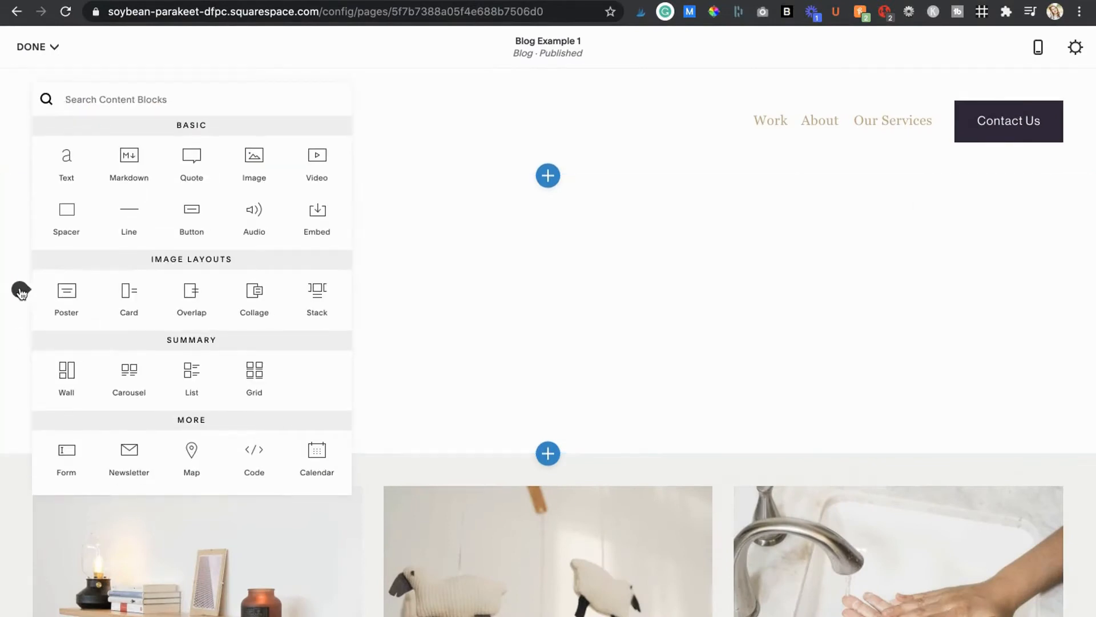
# - Open the blog section's format settings, choose the Basic Grid Blog layout and review the posts in it
pyautogui.scroll(-7, 389, 224)
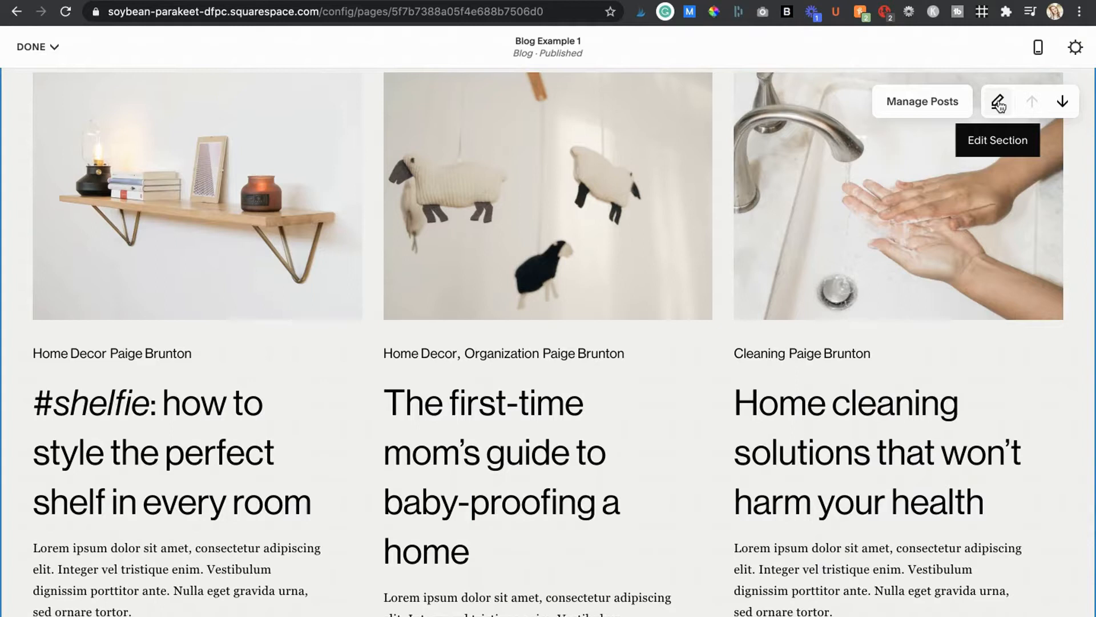
pyautogui.click(999, 103)
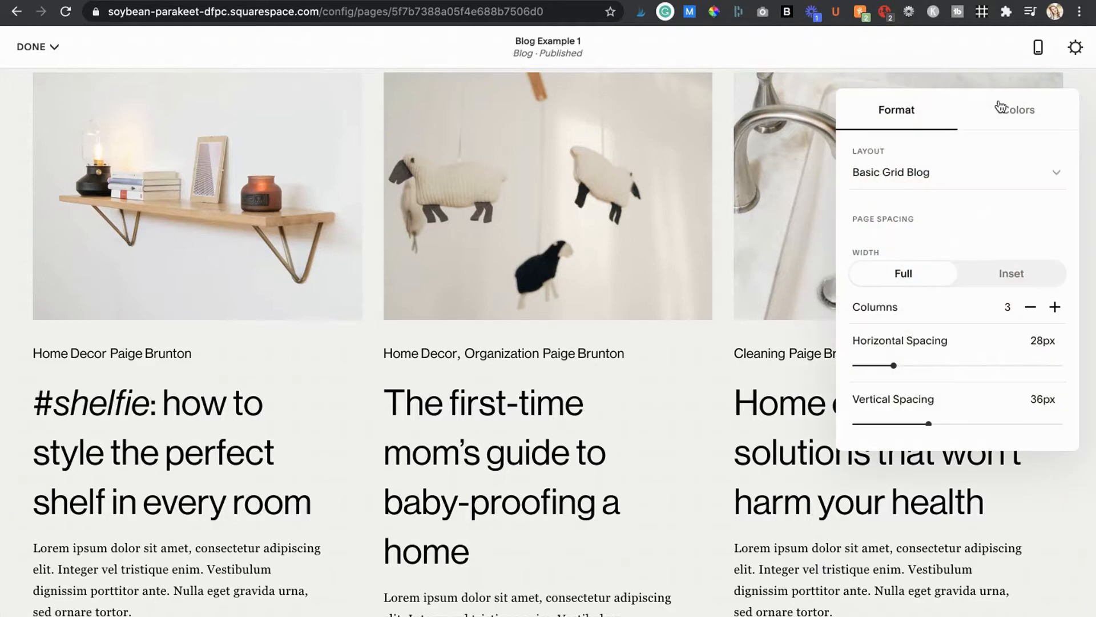
pyautogui.click(911, 180)
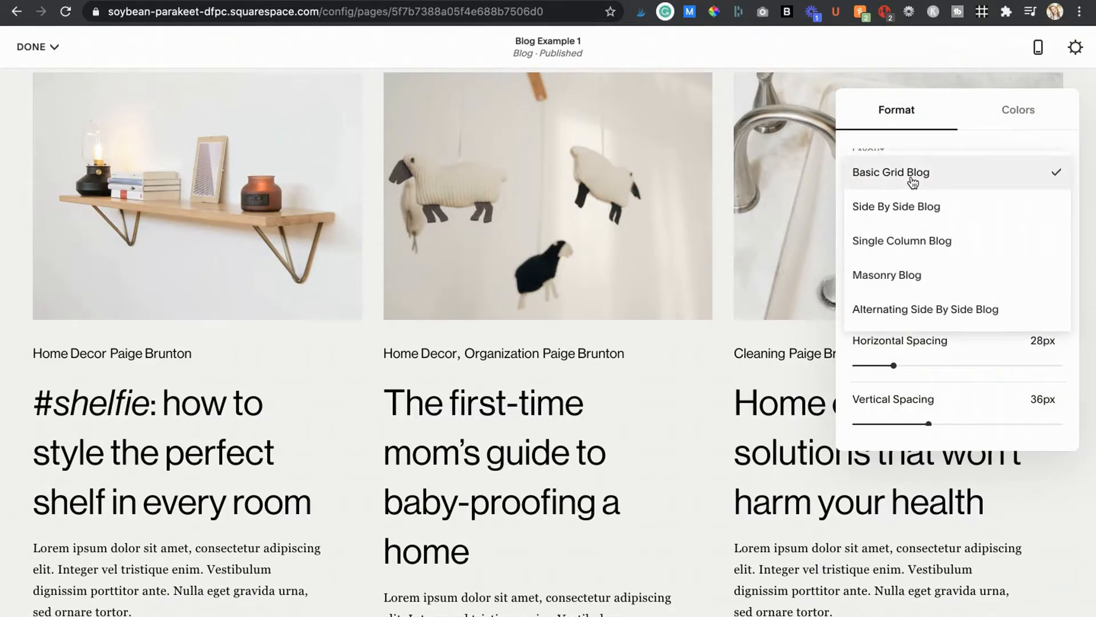
pyautogui.click(921, 178)
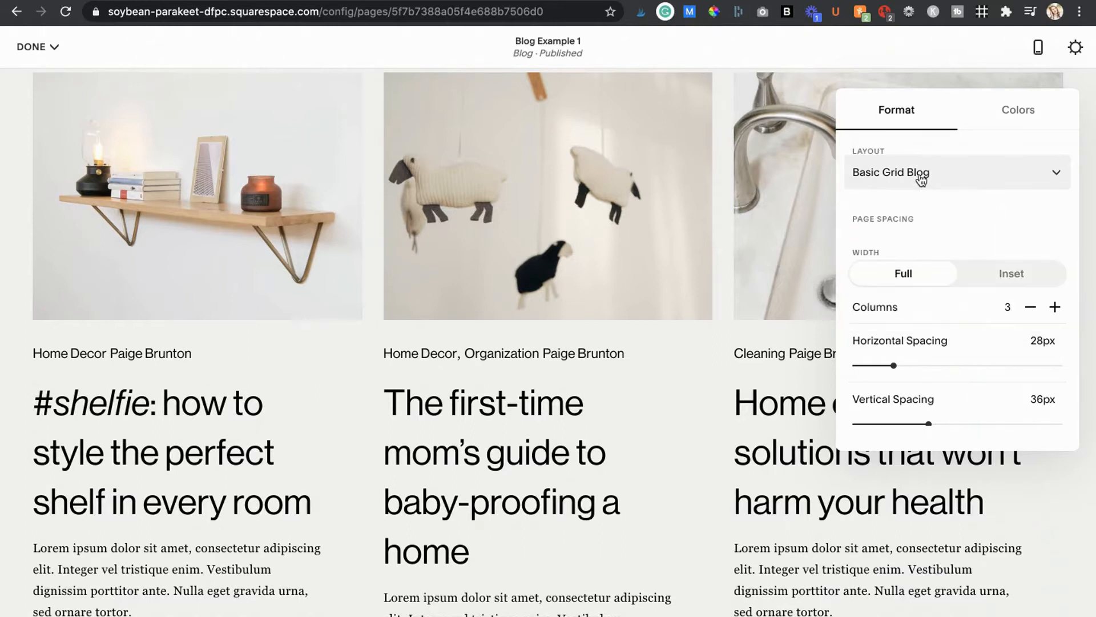
pyautogui.scroll(-3, 654, 229)
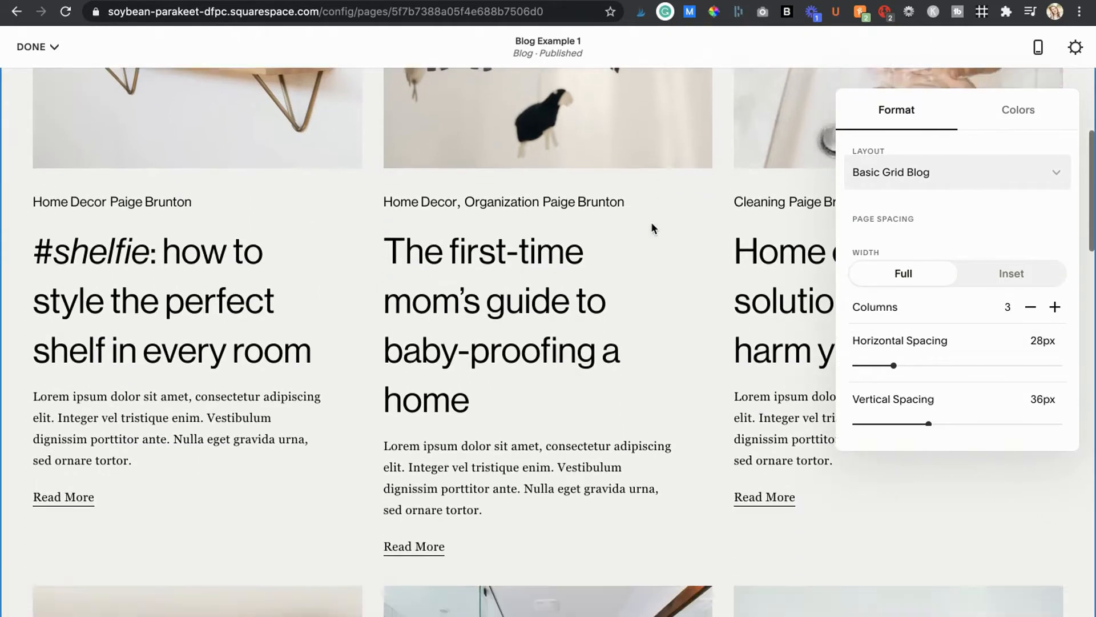
pyautogui.scroll(-4, 654, 228)
pyautogui.scroll(5, 653, 228)
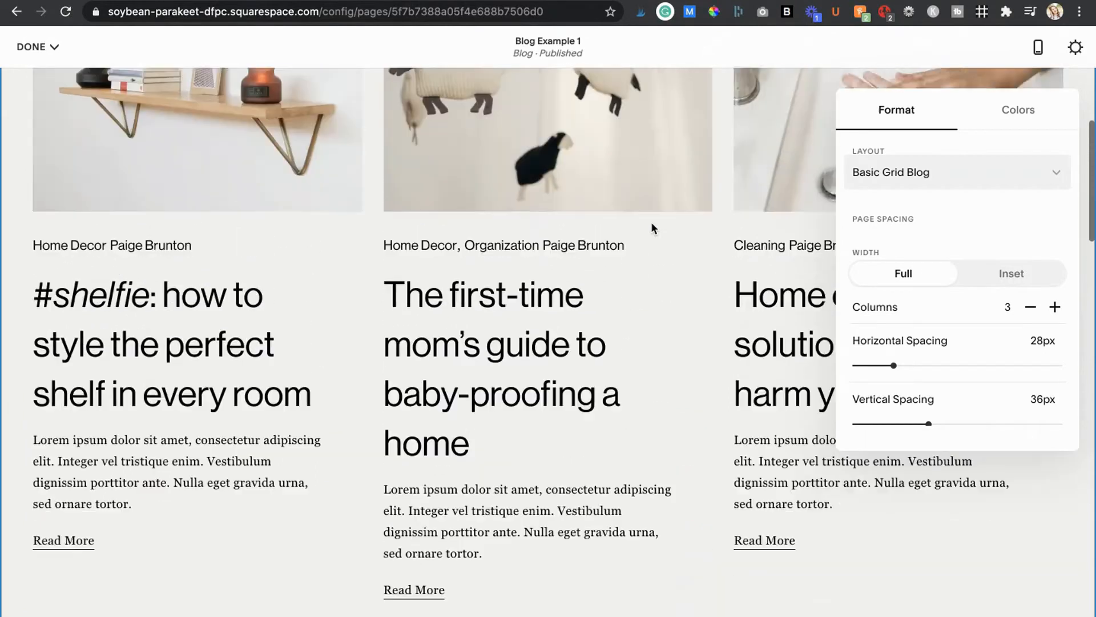
pyautogui.scroll(5, 650, 228)
# - Switch the blog section's layout to Masonry Blog and review how the posts are arranged
pyautogui.click(877, 182)
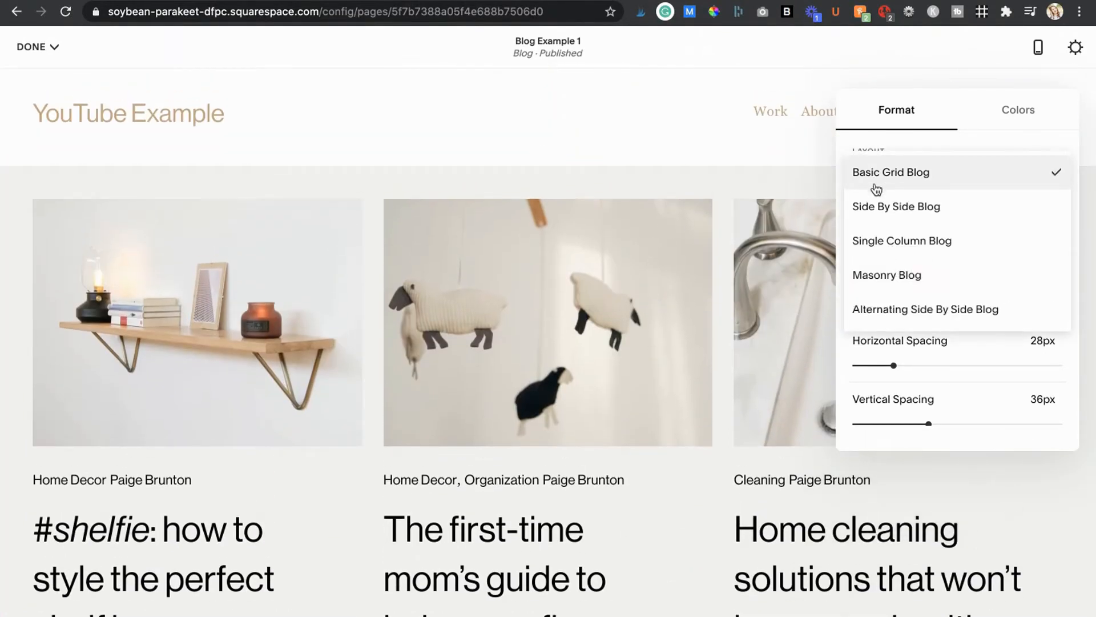
pyautogui.click(878, 277)
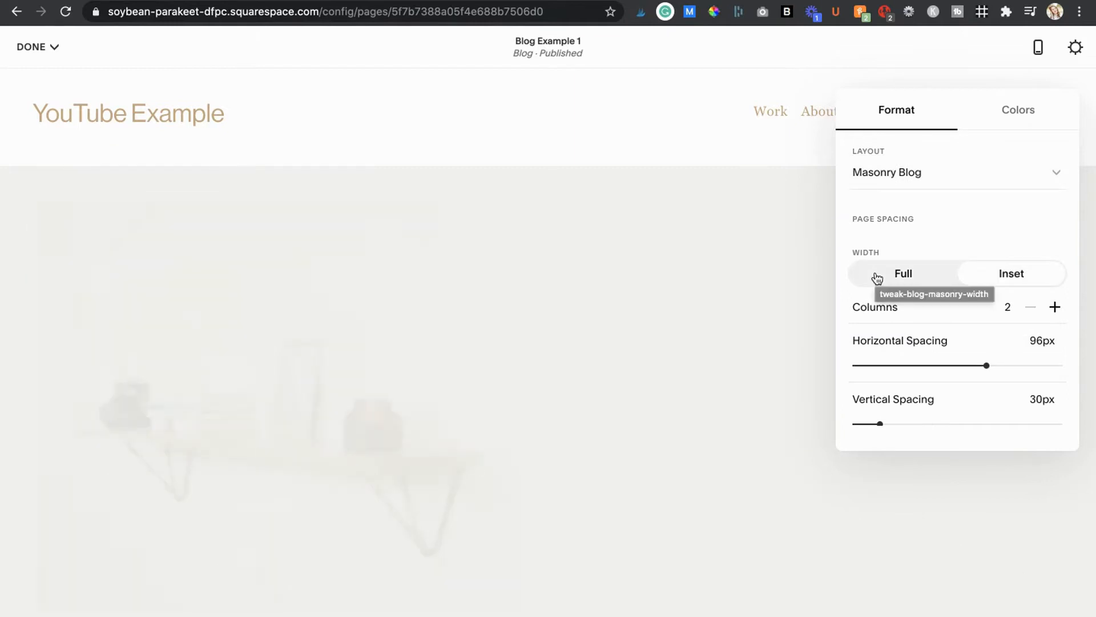
pyautogui.scroll(-2, 744, 320)
pyautogui.scroll(-8, 744, 324)
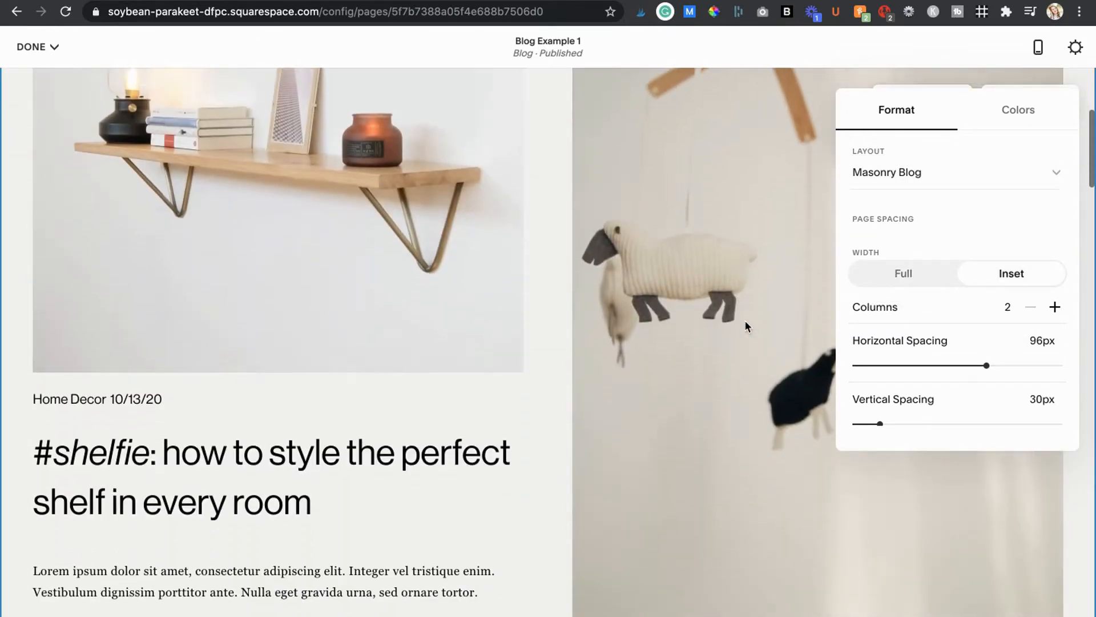
pyautogui.scroll(-12, 744, 324)
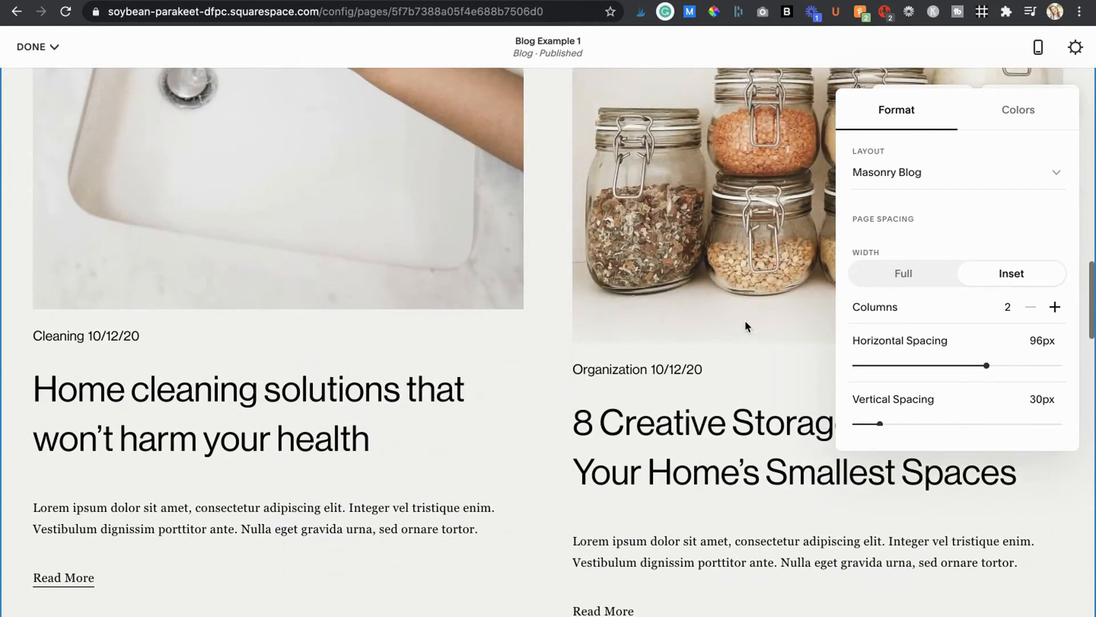
pyautogui.scroll(10, 744, 320)
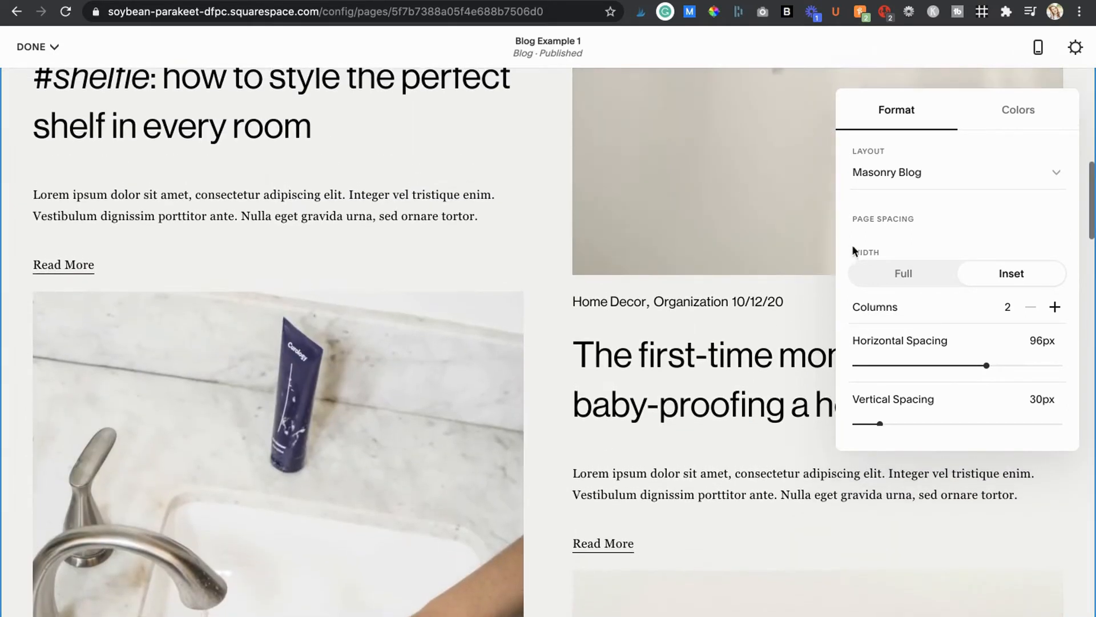
# - Change the blog section's layout to Side By Side Blog and look through the posts
pyautogui.click(874, 173)
pyautogui.click(875, 207)
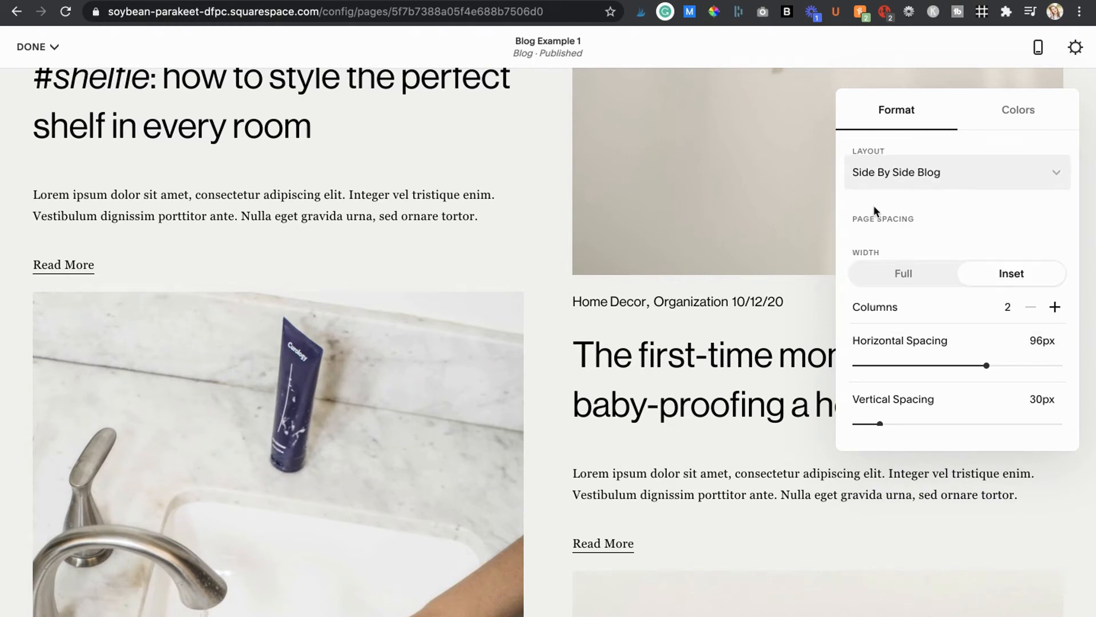
pyautogui.scroll(-9, 654, 301)
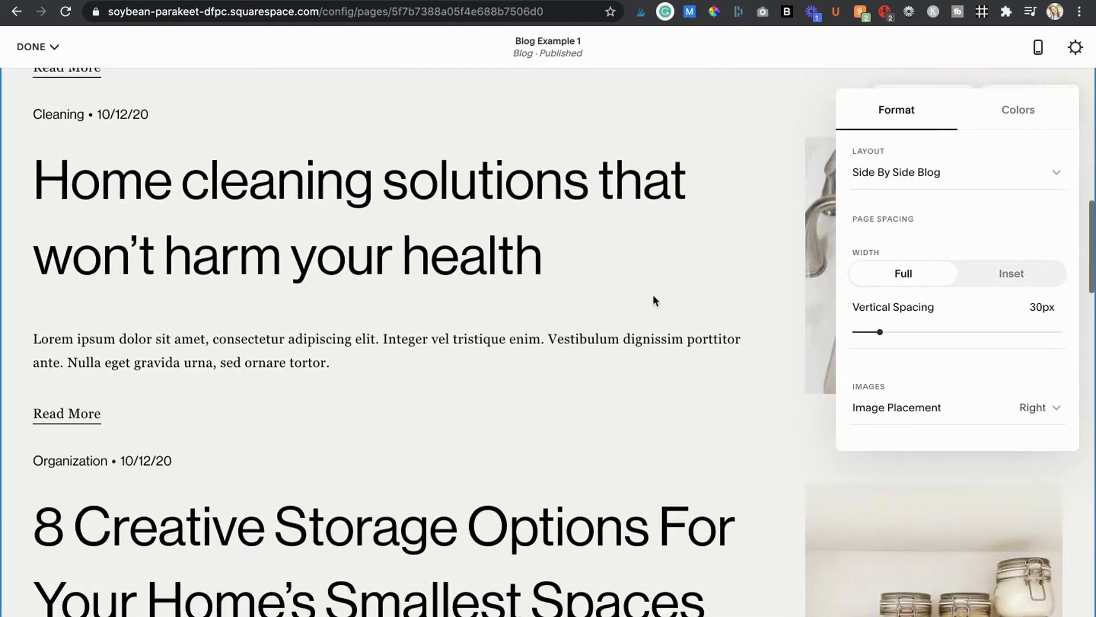
pyautogui.scroll(-2, 653, 293)
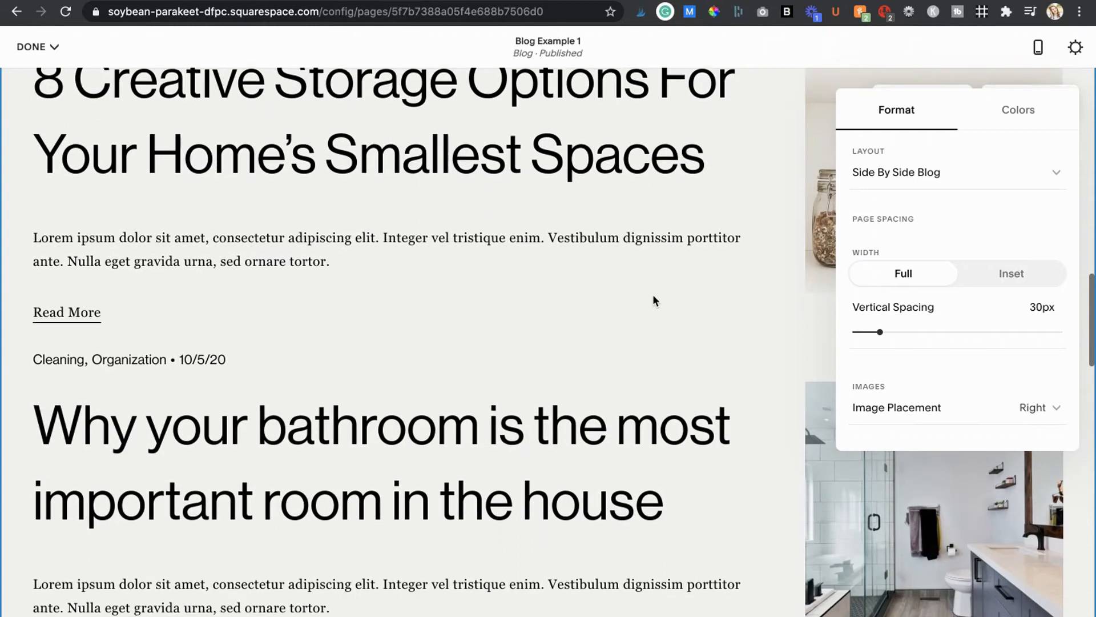
# - Apply the Alternating Side By Side Blog layout to the blog section and inspect the posts
pyautogui.click(892, 174)
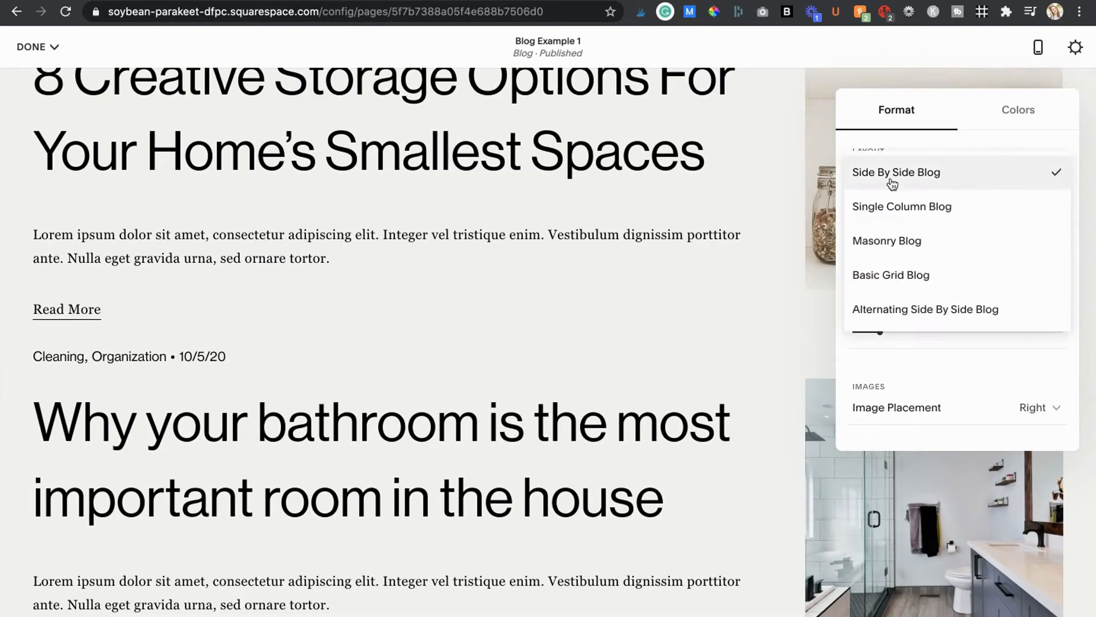
pyautogui.click(894, 308)
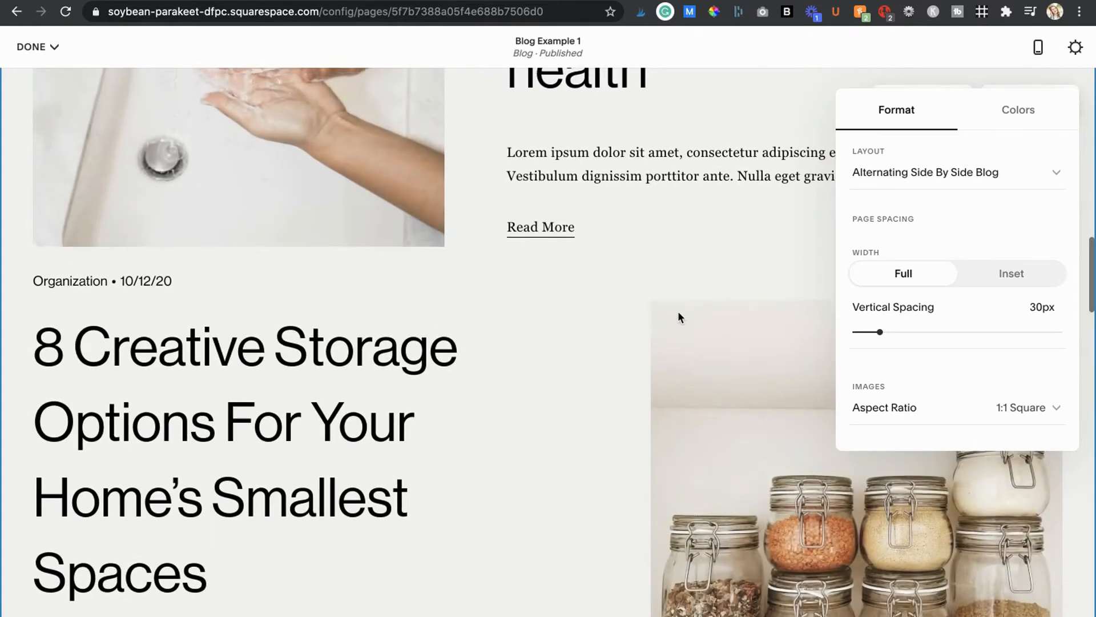
pyautogui.scroll(9, 678, 318)
pyautogui.scroll(9, 678, 318)
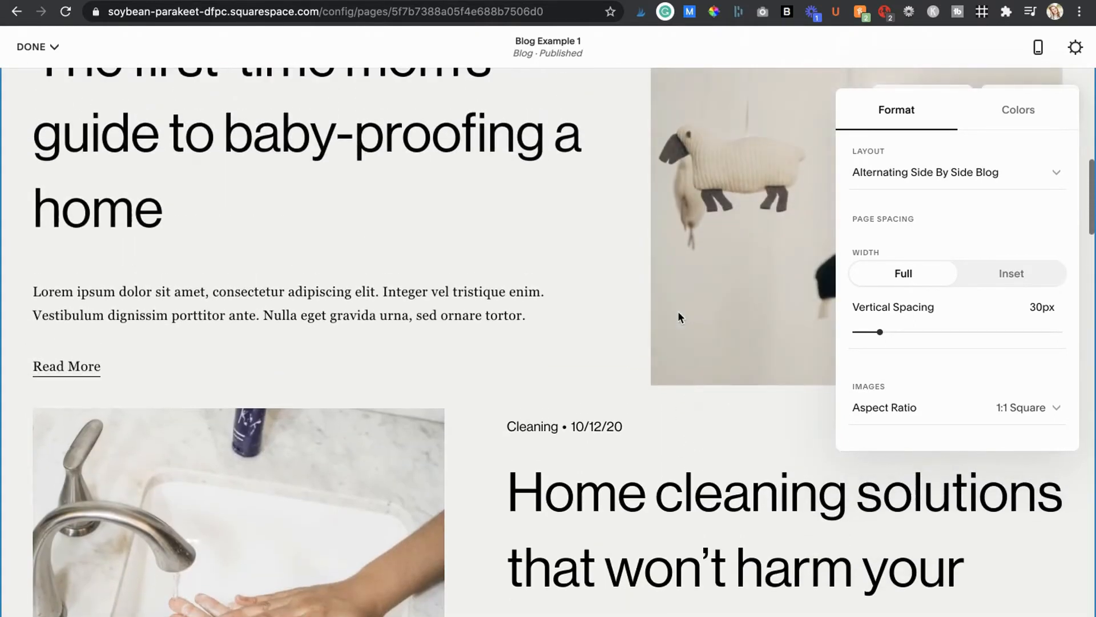
pyautogui.scroll(1, 677, 316)
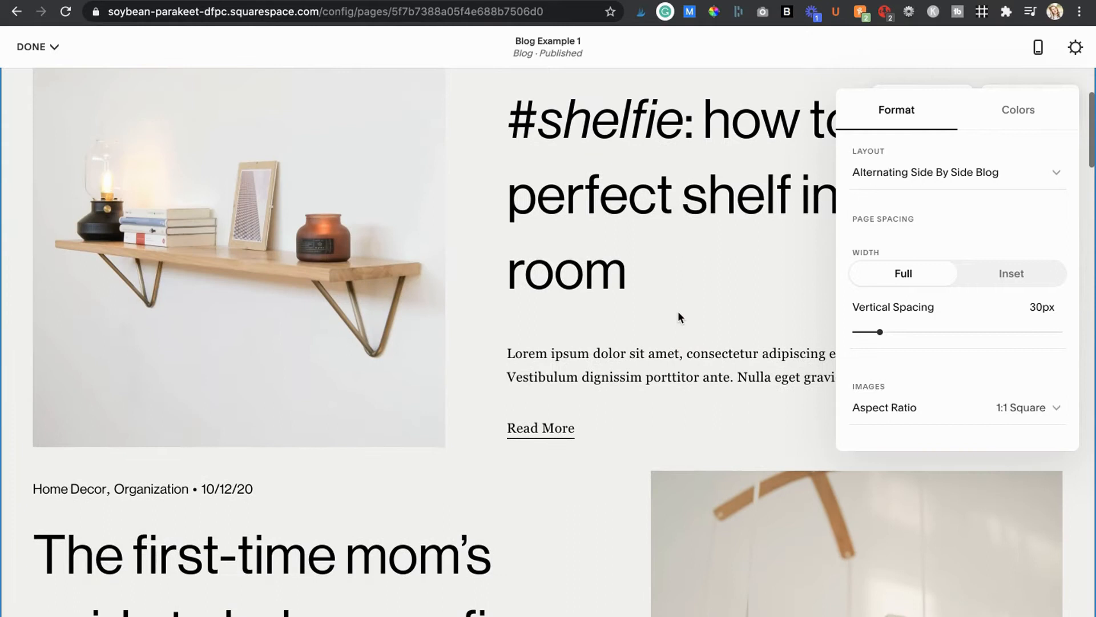
# - Try the Single Column Blog layout on the blog section and look through its posts
pyautogui.click(873, 184)
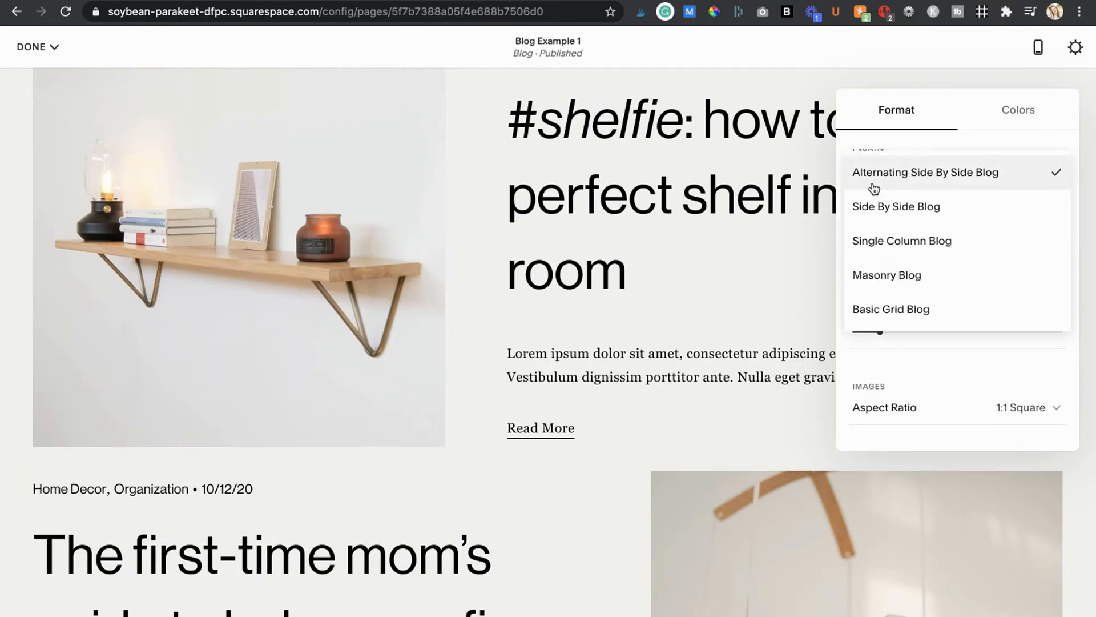
pyautogui.click(874, 240)
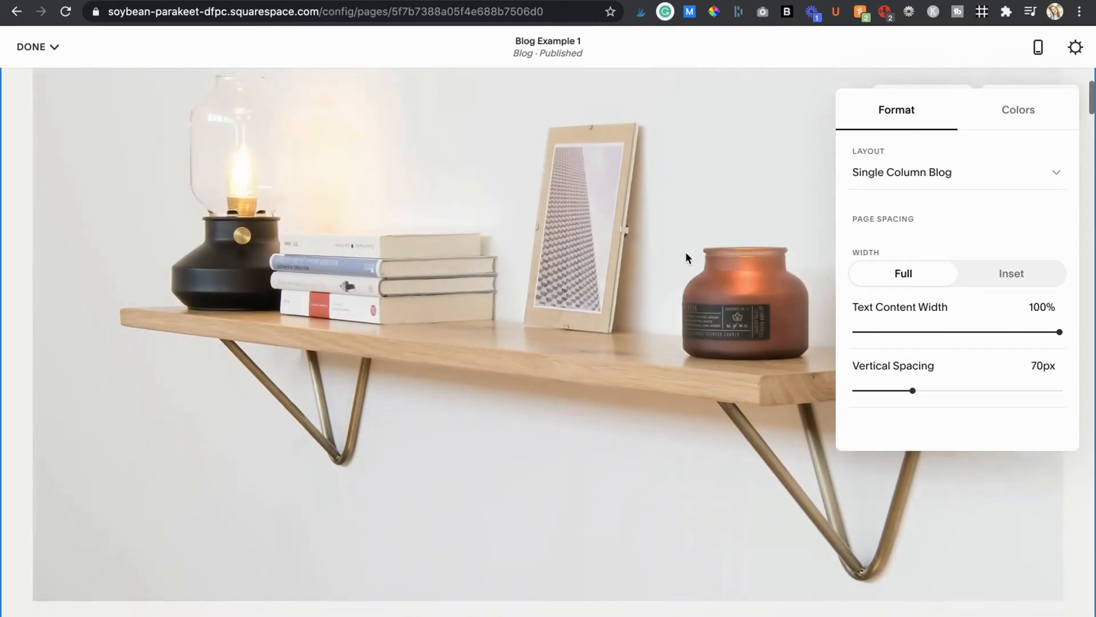
pyautogui.scroll(-10, 685, 258)
pyautogui.scroll(-10, 687, 255)
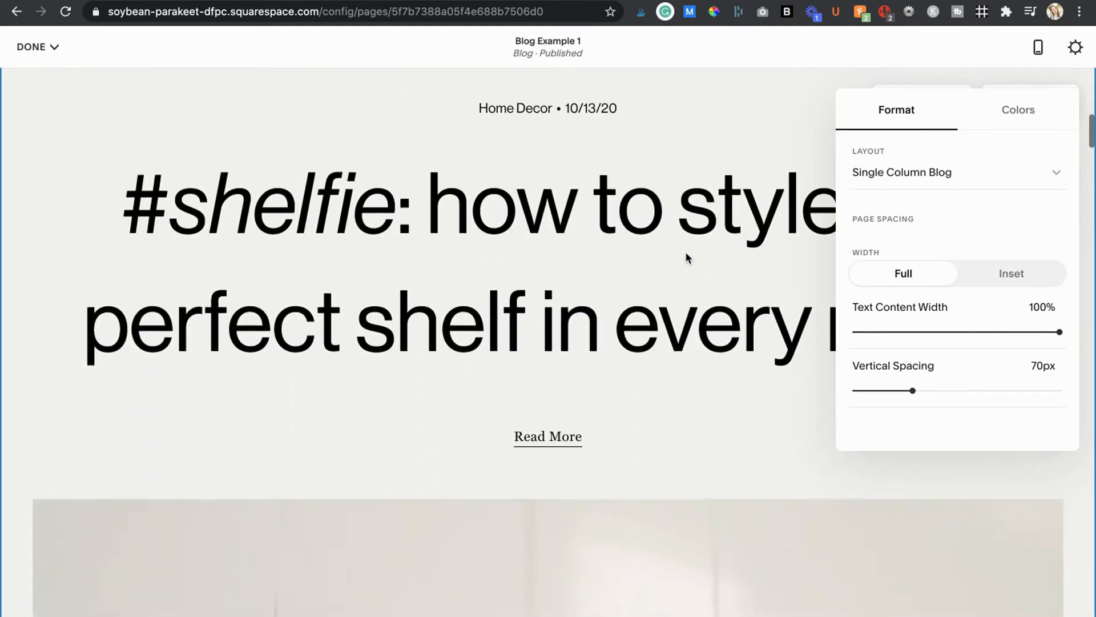
pyautogui.scroll(-10, 687, 258)
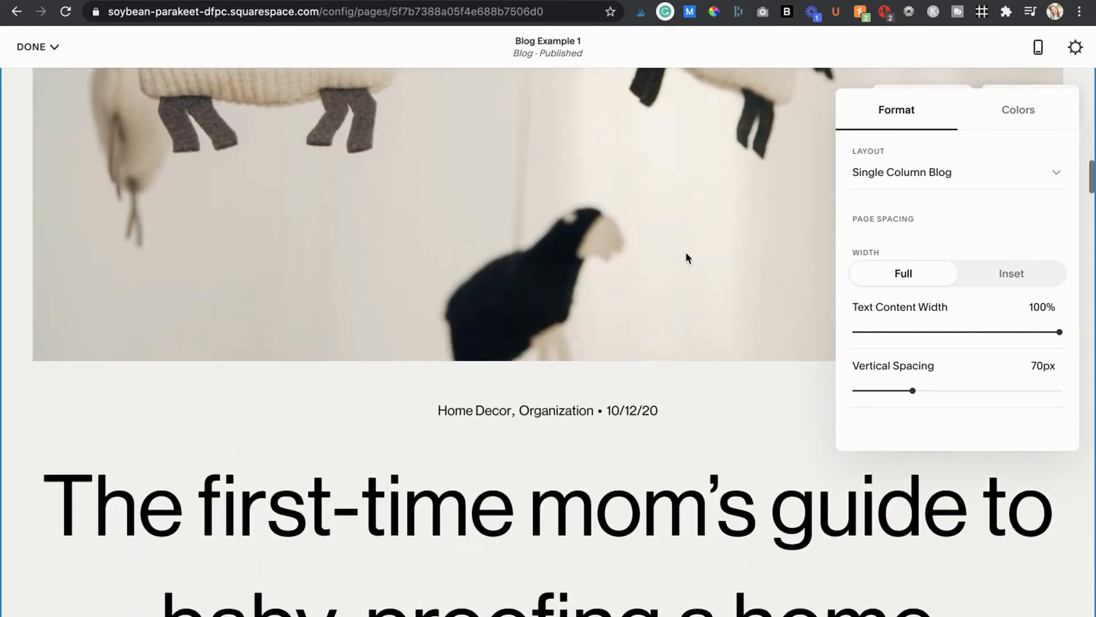
pyautogui.scroll(-4, 687, 258)
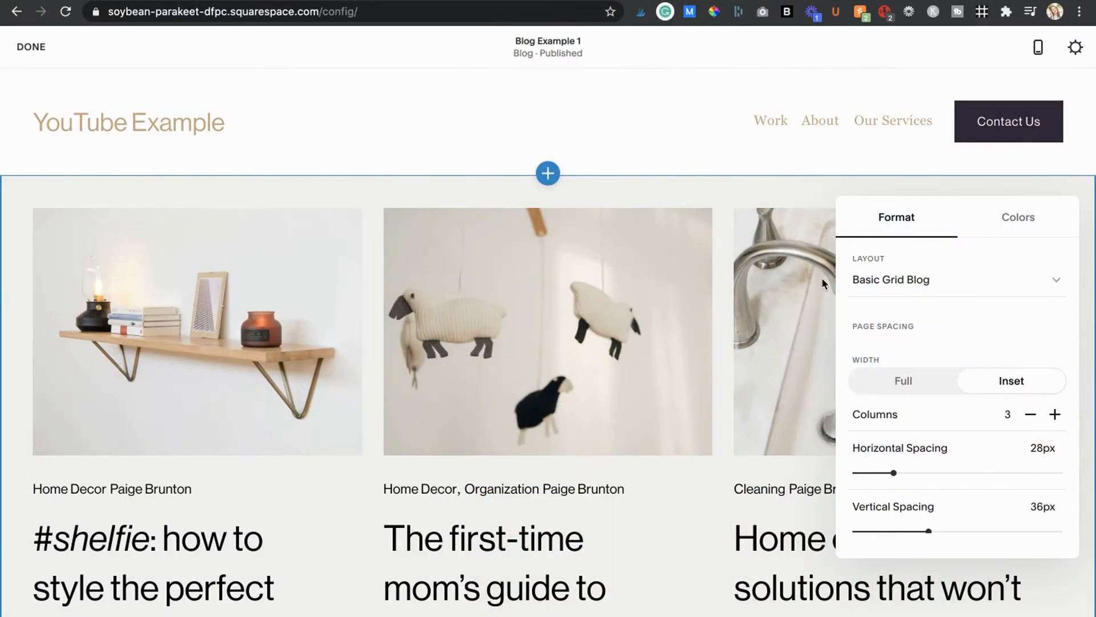
# - Try the Full width on the Basic Grid Blog layout and switch it back to Inset
pyautogui.click(874, 282)
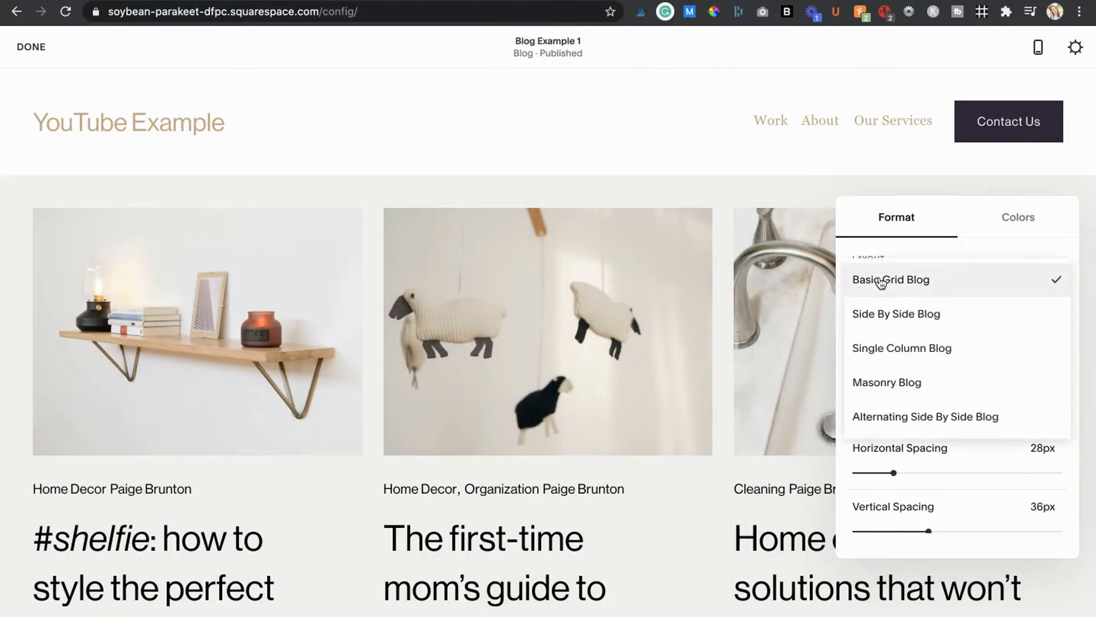
pyautogui.click(881, 281)
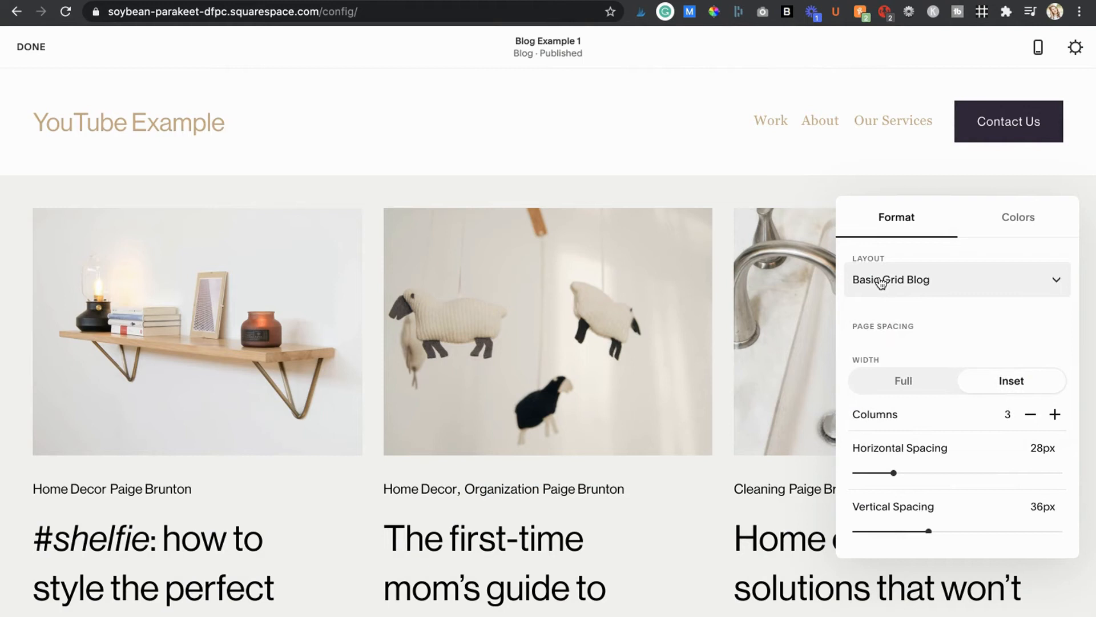
pyautogui.click(904, 382)
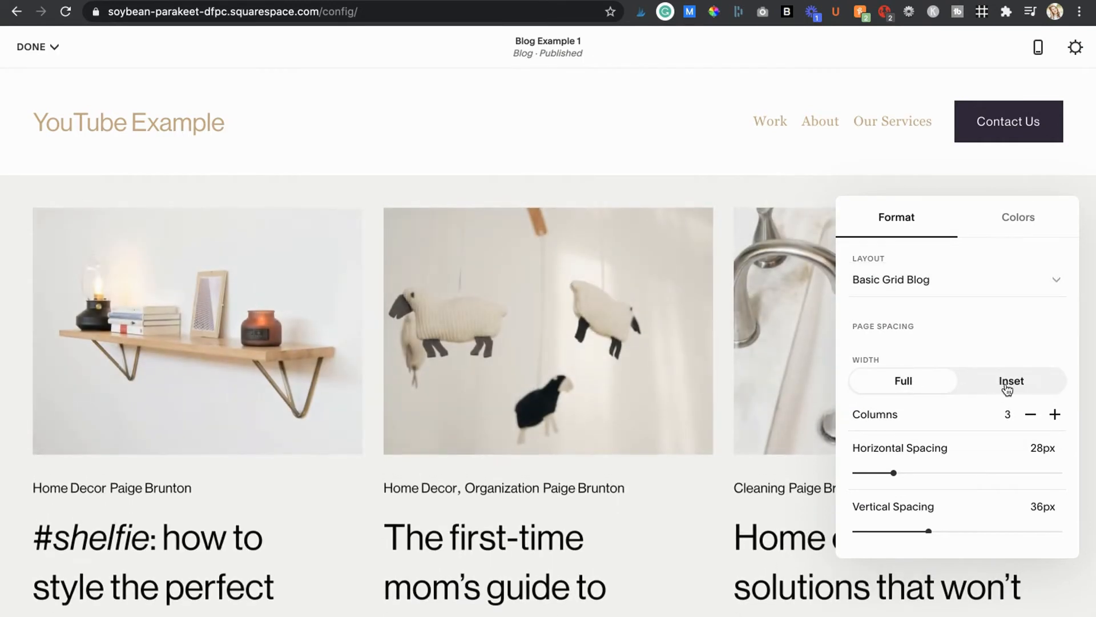
pyautogui.click(1008, 388)
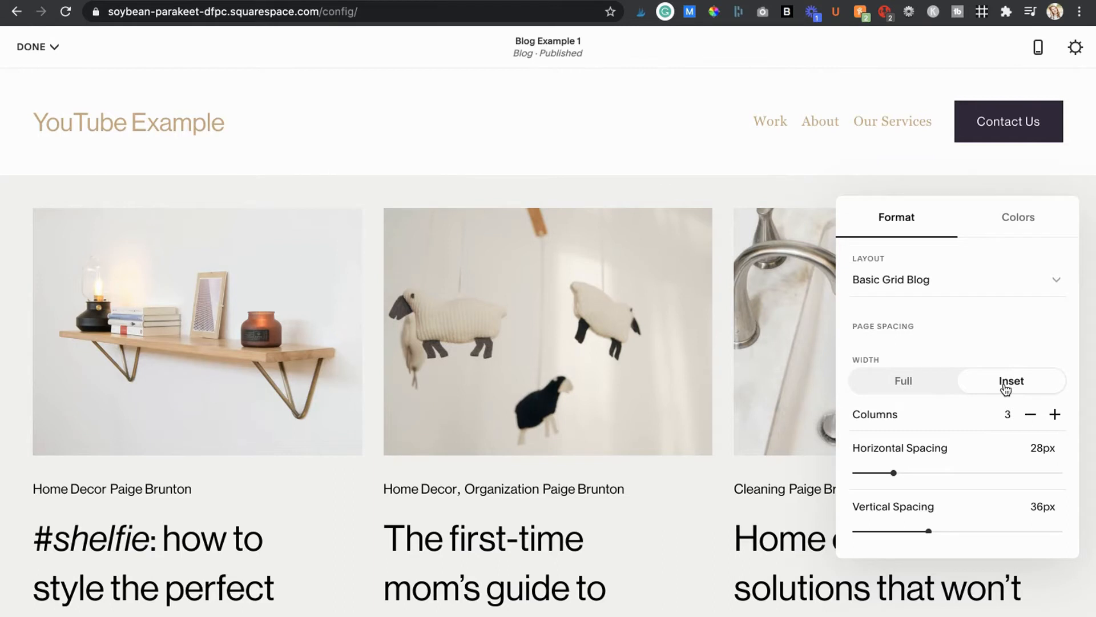
# - Leave page editing, try a maximum page width of 1477px in the site's spacing settings, and discard that change
pyautogui.click(34, 46)
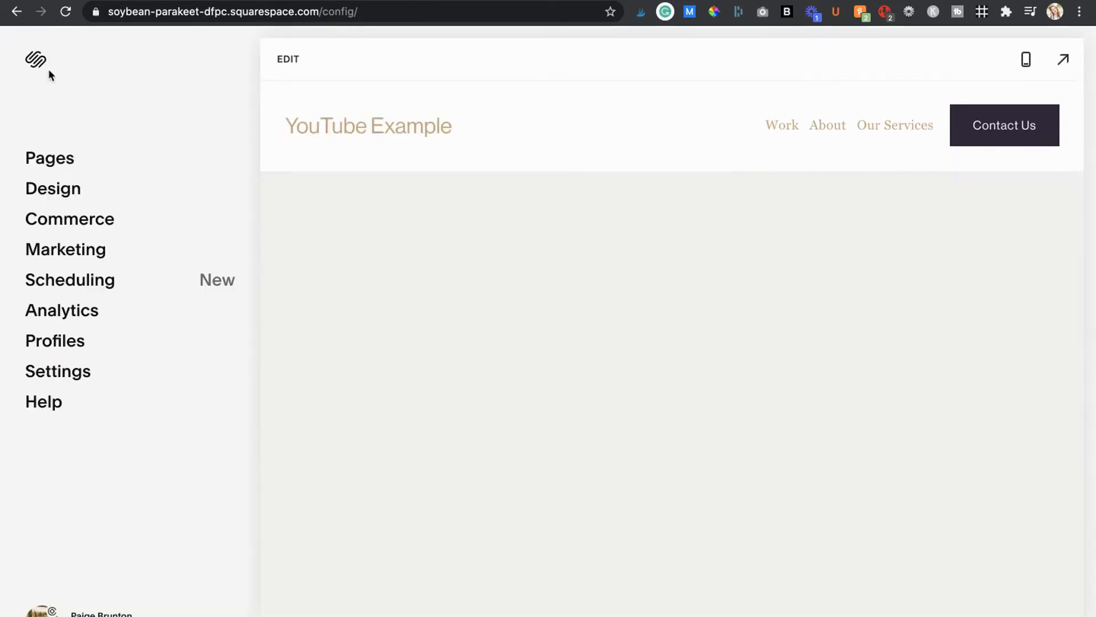
pyautogui.click(55, 190)
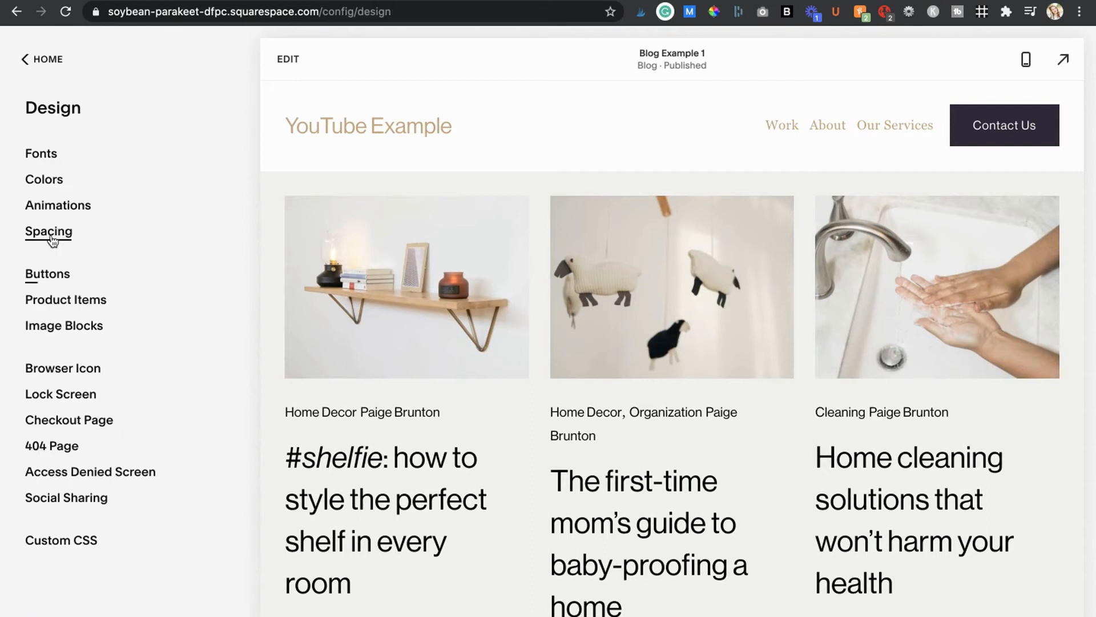
pyautogui.click(56, 235)
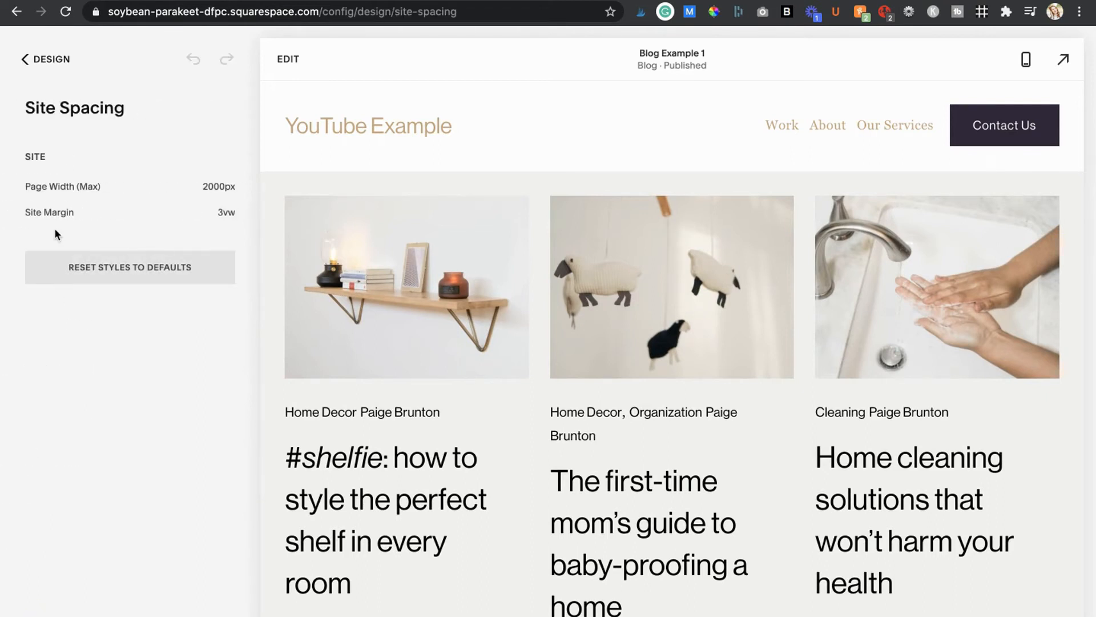
pyautogui.moveTo(98, 194)
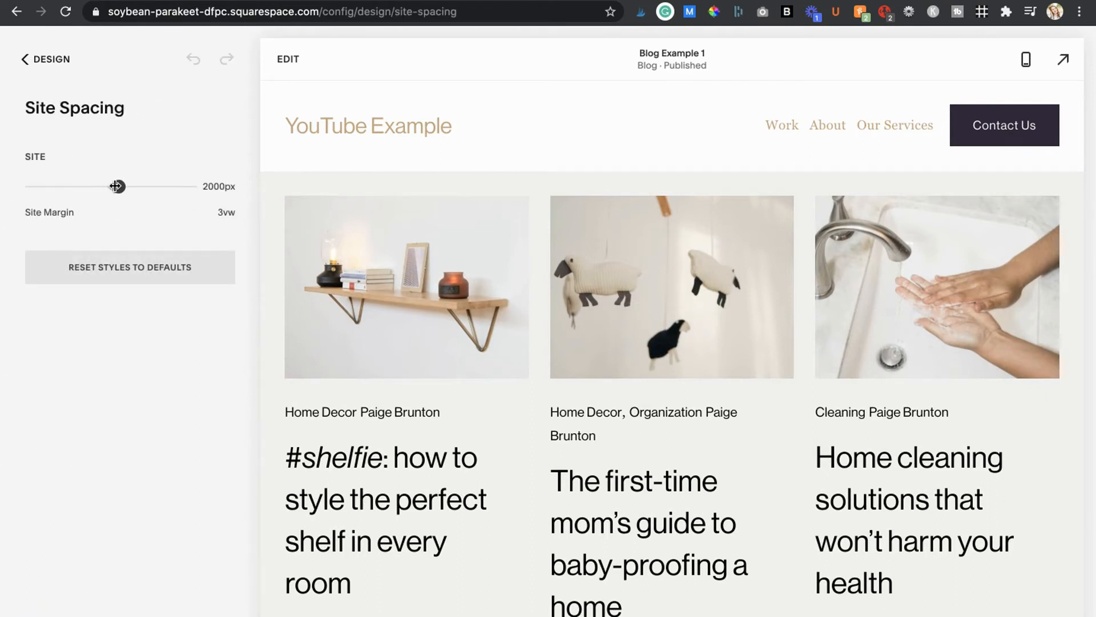
pyautogui.moveTo(116, 186); pyautogui.dragTo(79, 188)
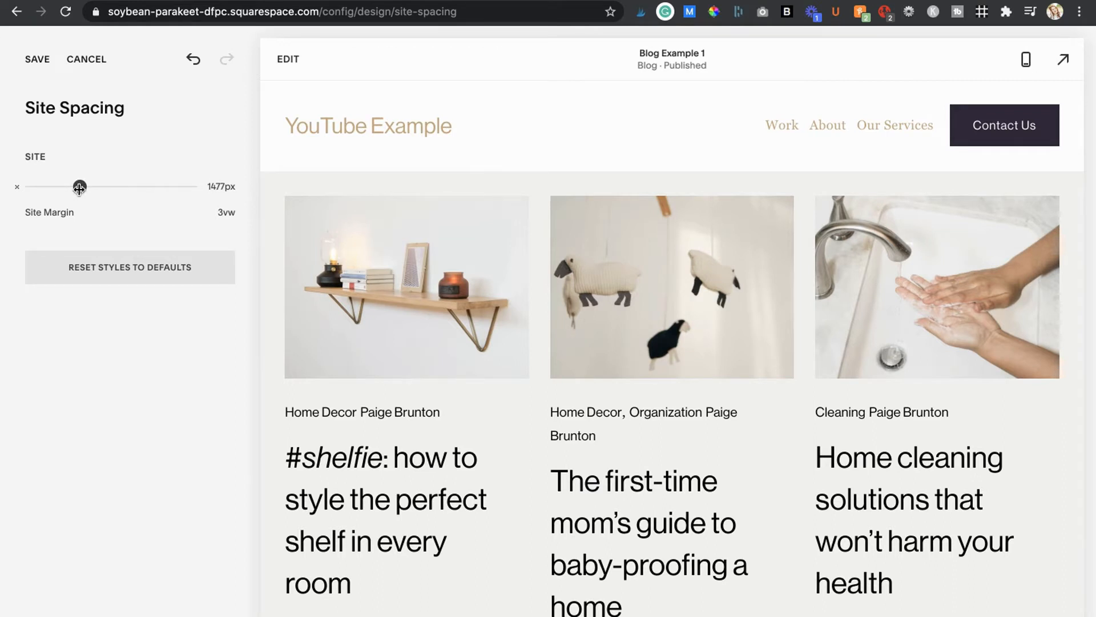
pyautogui.doubleClick(214, 188)
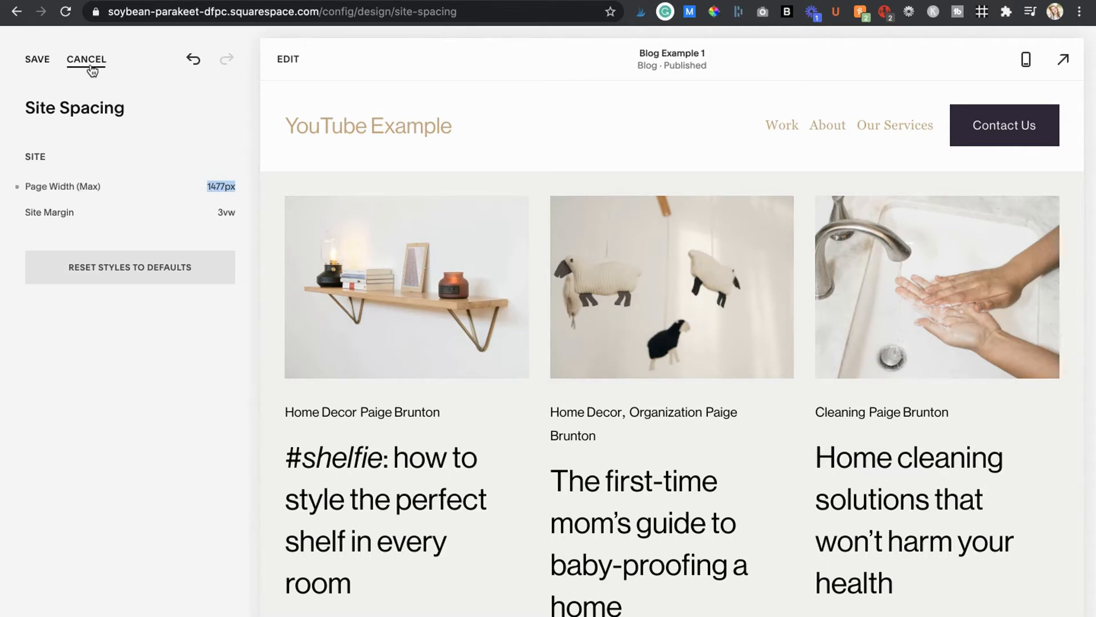
pyautogui.click(91, 63)
pyautogui.click(194, 98)
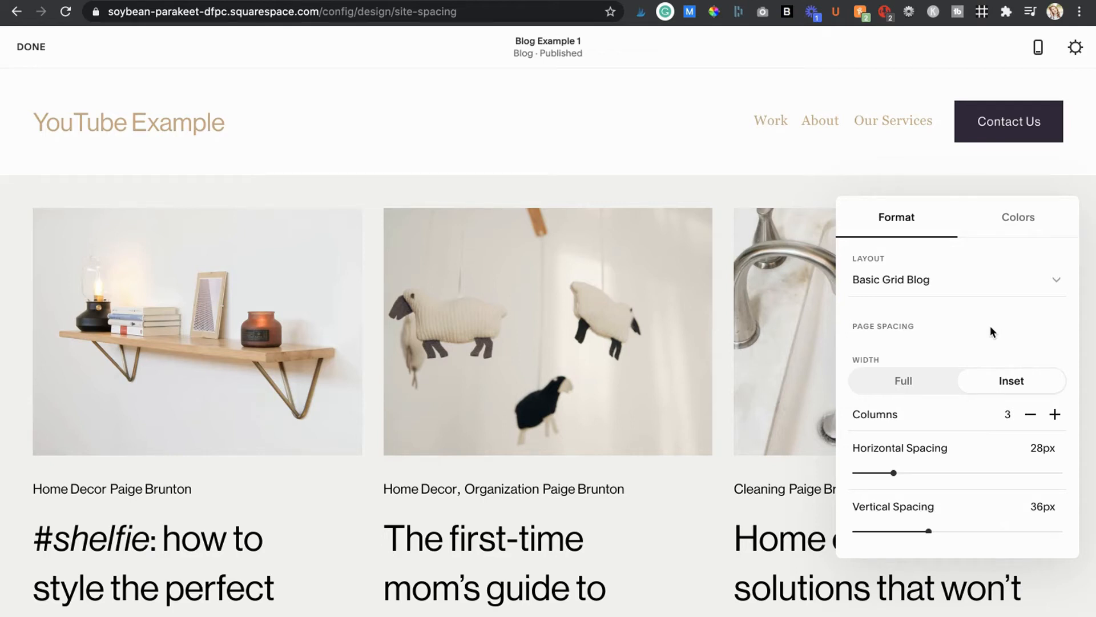
# - Zoom the browser out and compare the blog section's Full width with Inset, ending on Inset
pyautogui.hotkey('ctrl', '-')
pyautogui.hotkey('ctrl', '-')
pyautogui.hotkey('ctrl', '-')
pyautogui.hotkey('ctrl', '-')
pyautogui.hotkey('ctrl', '-')
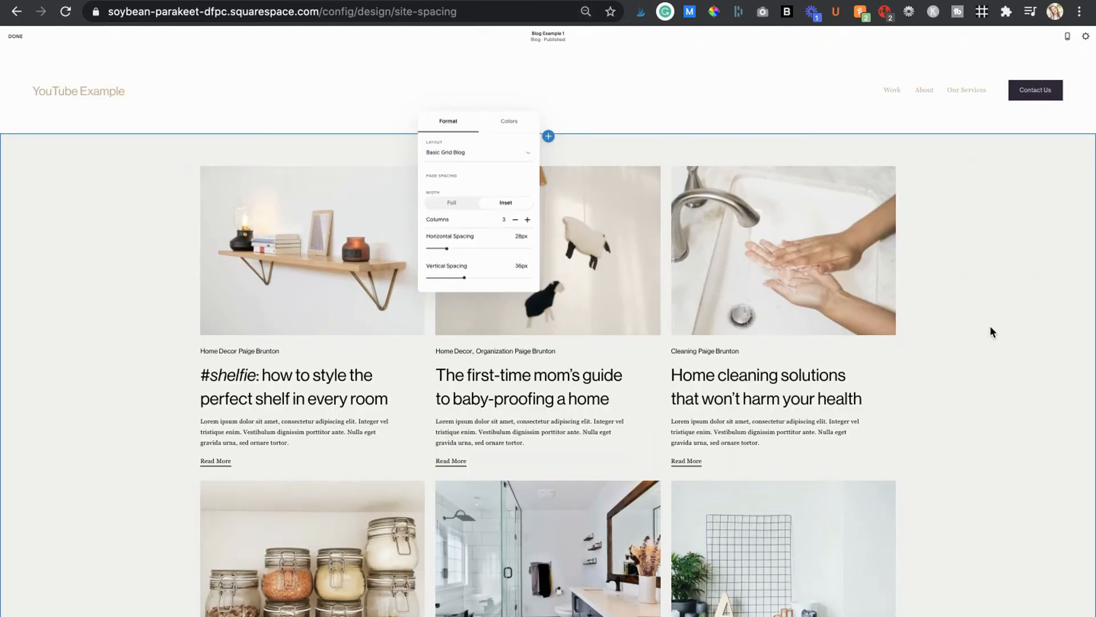
pyautogui.click(468, 206)
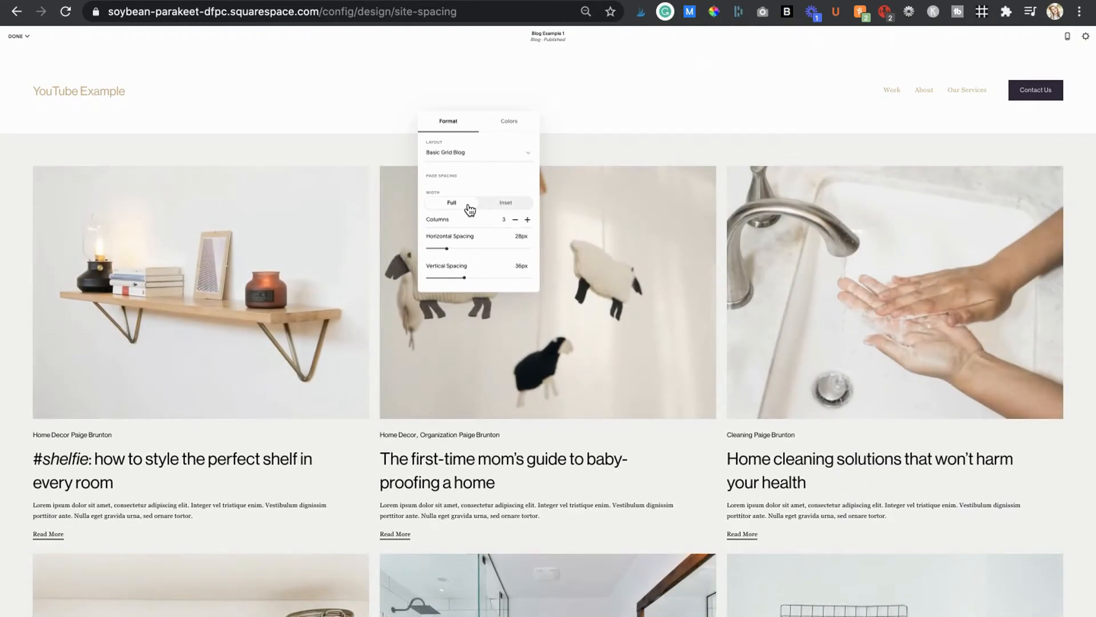
pyautogui.click(505, 205)
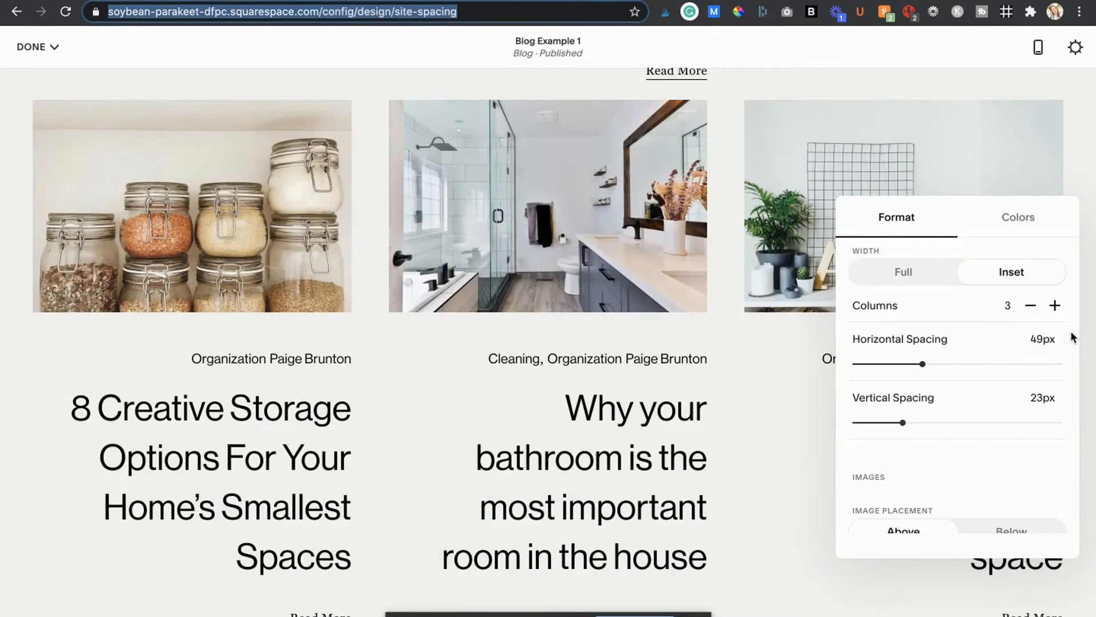
# - Try four columns in the blog grid, return to three, and adjust the horizontal spacing to 43px
pyautogui.click(1054, 306)
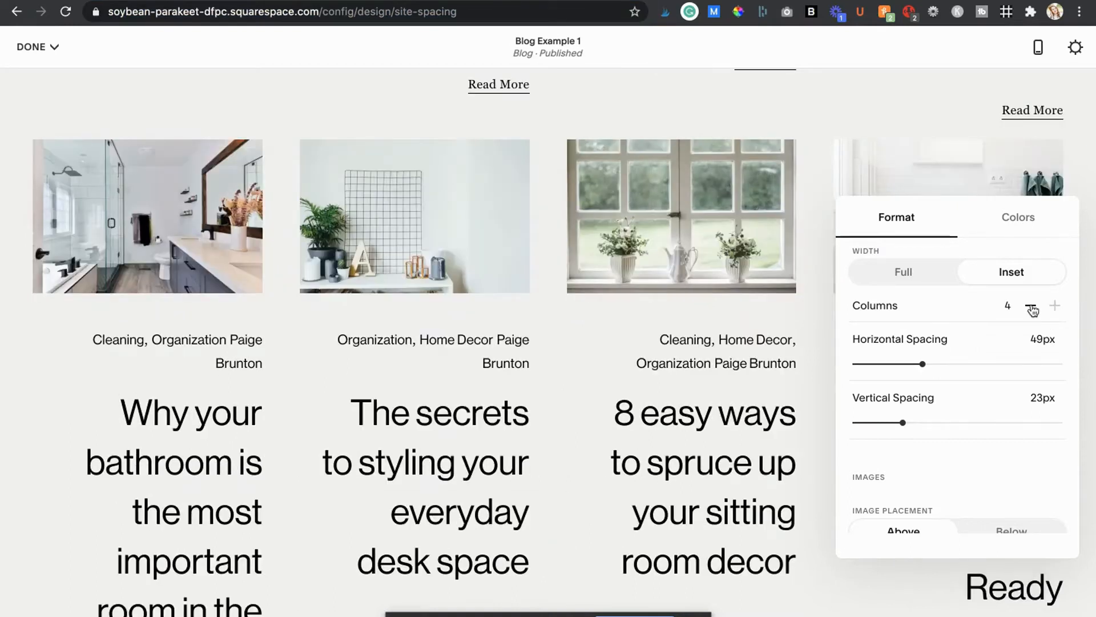
pyautogui.click(1031, 307)
pyautogui.moveTo(924, 364); pyautogui.dragTo(942, 363)
pyautogui.moveTo(930, 363); pyautogui.dragTo(914, 363)
# - Try placing the post images below the text and return the image placement to Above
pyautogui.scroll(-4, 956, 430)
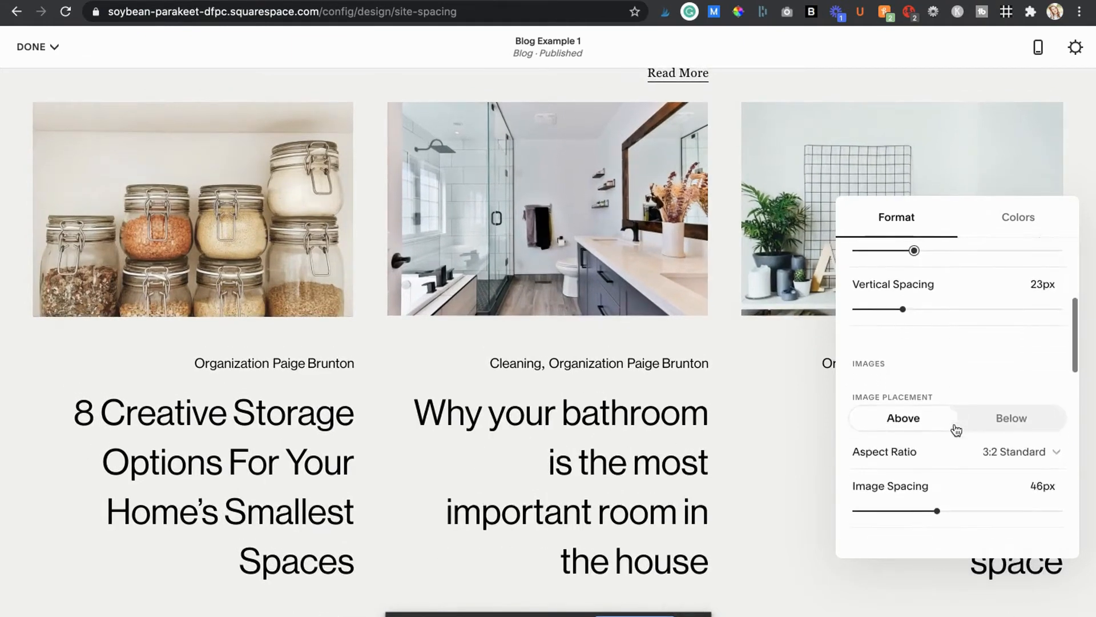
pyautogui.click(996, 334)
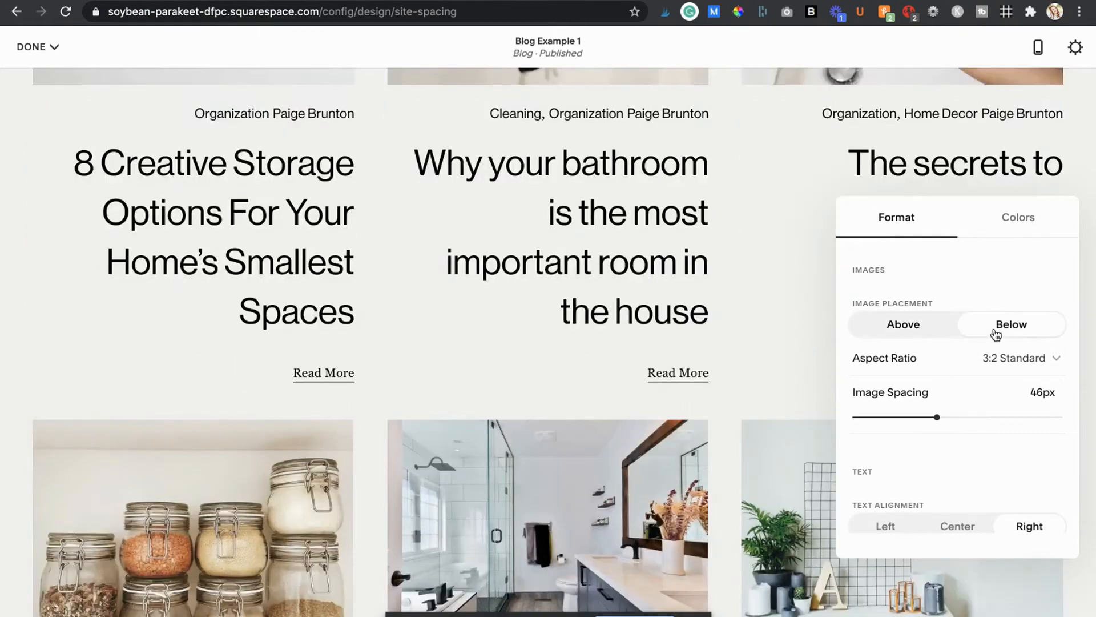
pyautogui.click(937, 326)
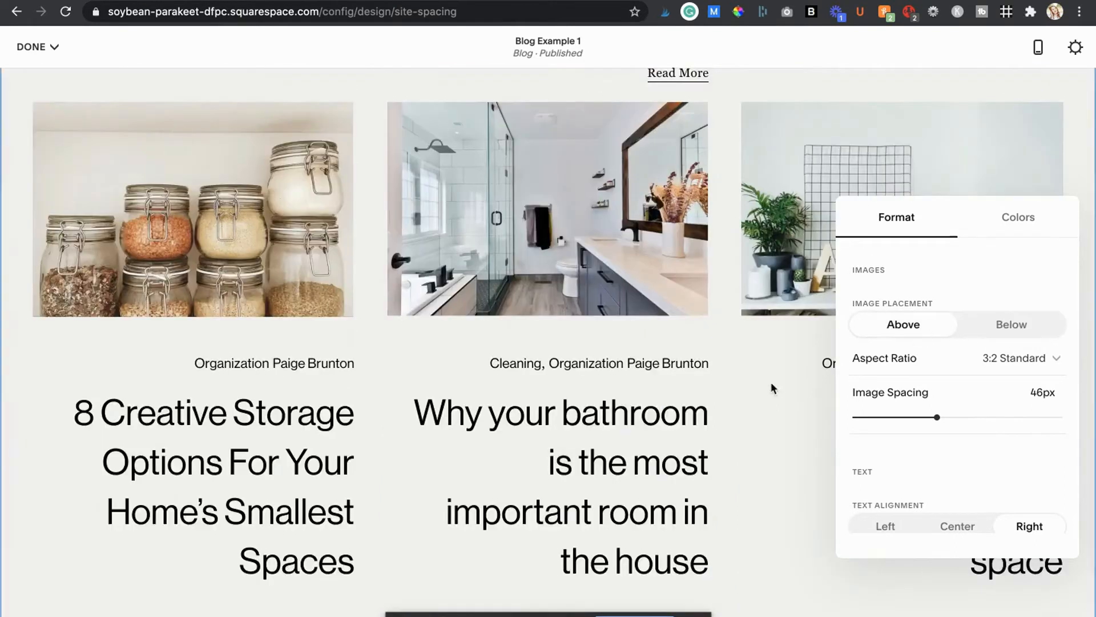
# - Set the post images' aspect ratio to 1:1 Square after trying 2:3 Standard (Vertical), and left-align the post text
pyautogui.scroll(-5, 771, 388)
pyautogui.scroll(-1, 964, 325)
pyautogui.click(964, 306)
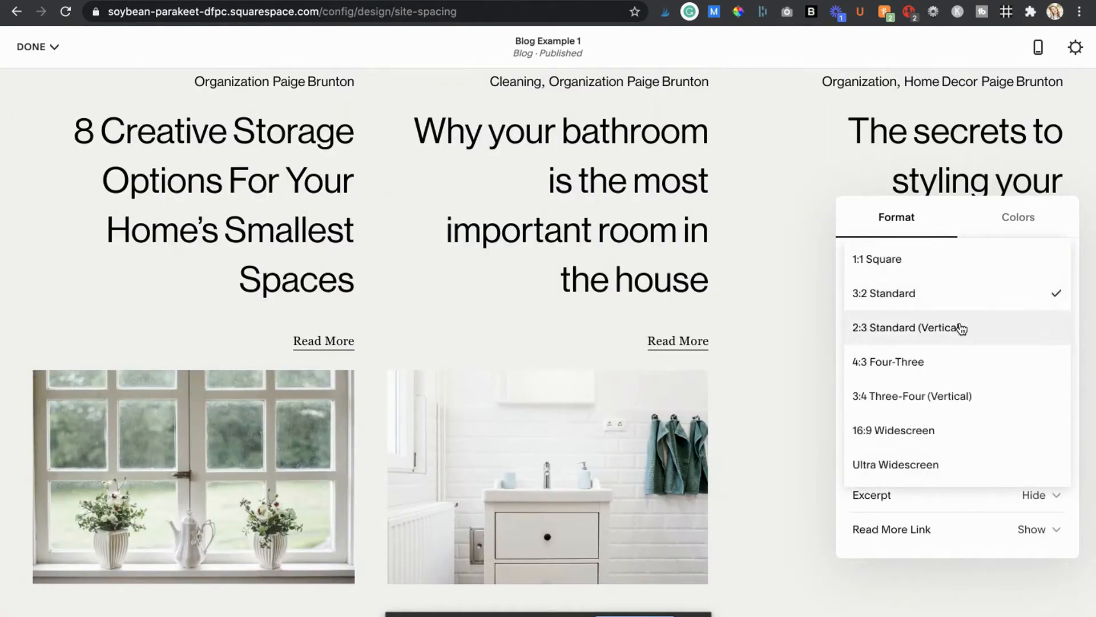
pyautogui.click(959, 324)
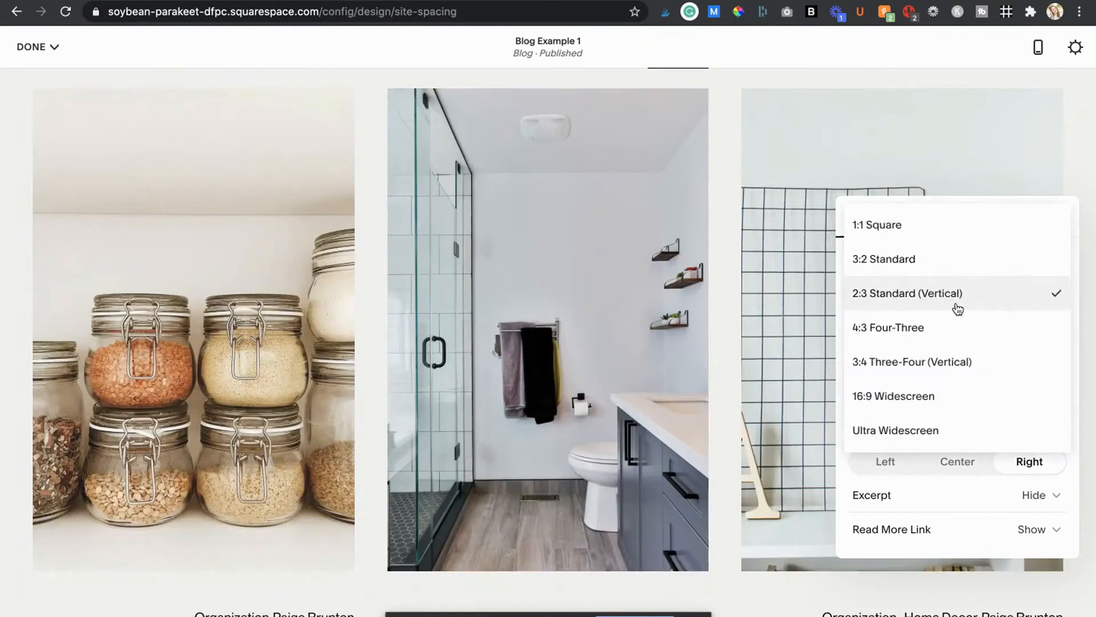
pyautogui.click(935, 225)
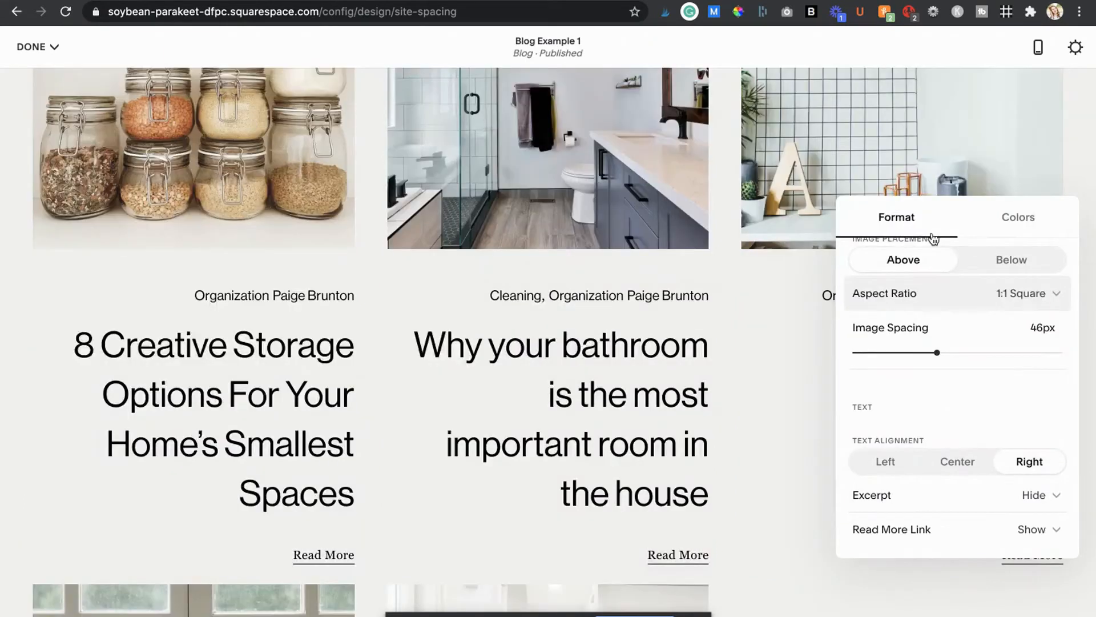
pyautogui.scroll(-3, 973, 385)
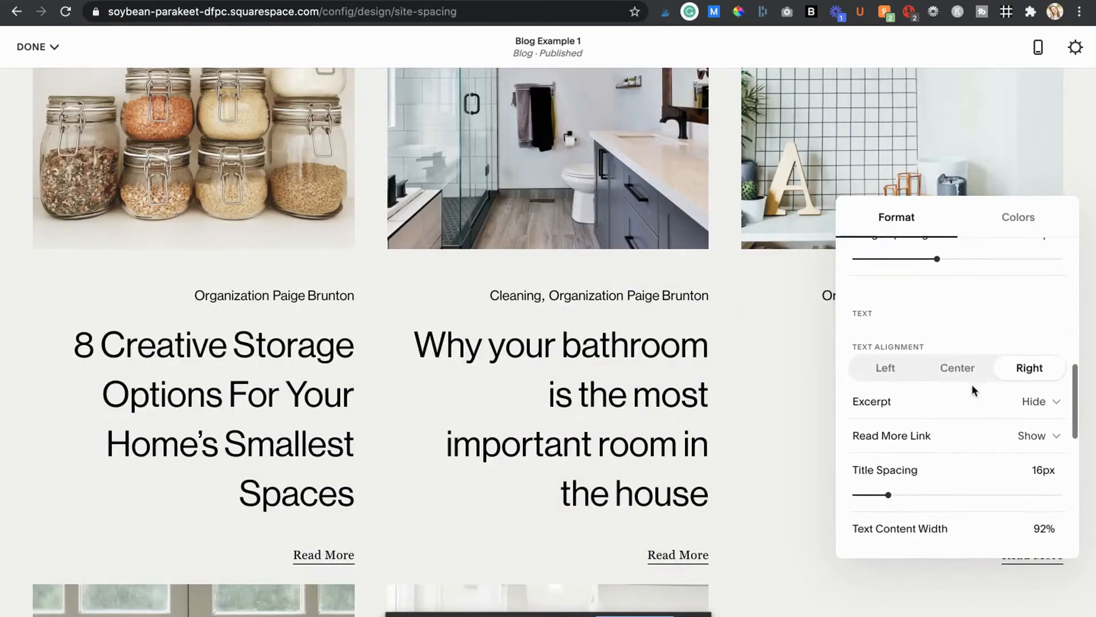
pyautogui.click(903, 372)
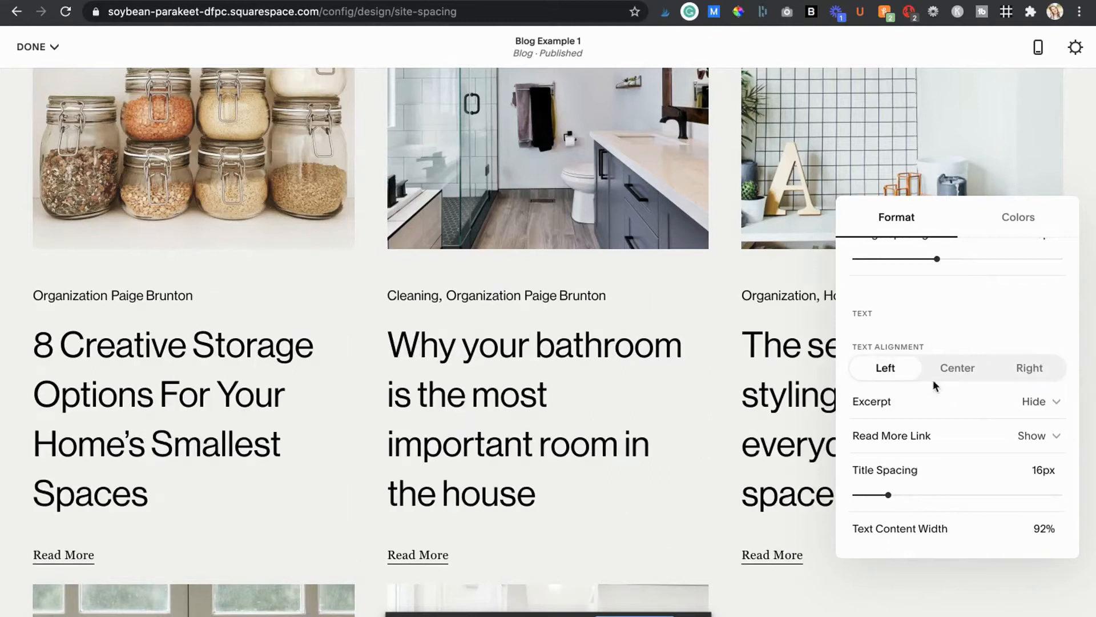
# - Check the post excerpt's display options with Hide selected, and set the text content width to 100%
pyautogui.scroll(-1, 951, 398)
pyautogui.click(952, 398)
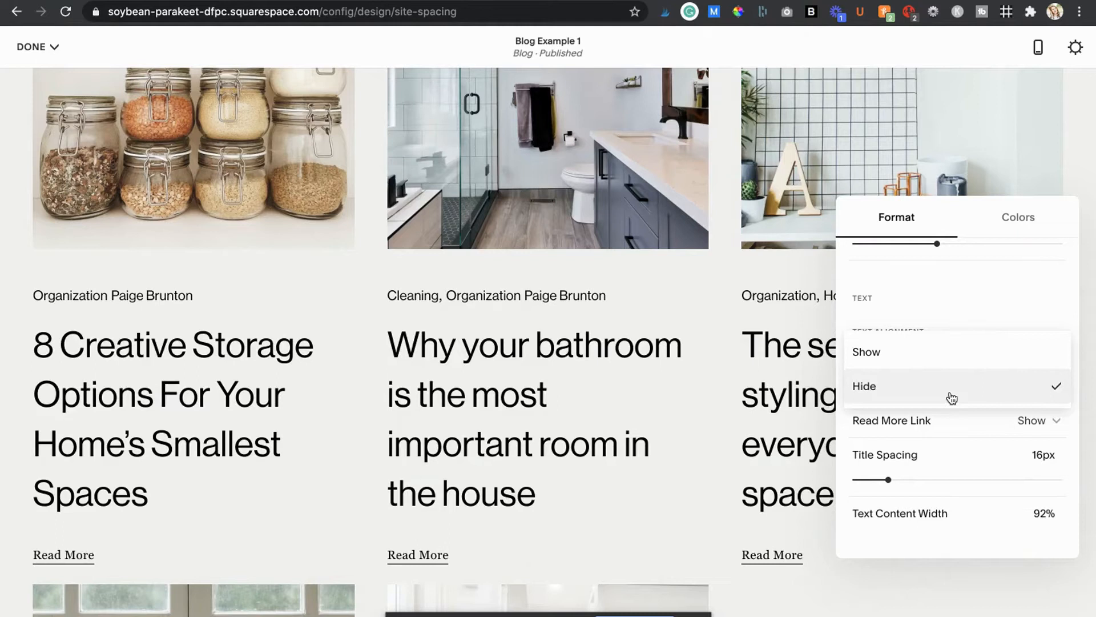
pyautogui.click(951, 398)
pyautogui.click(950, 397)
pyautogui.click(969, 318)
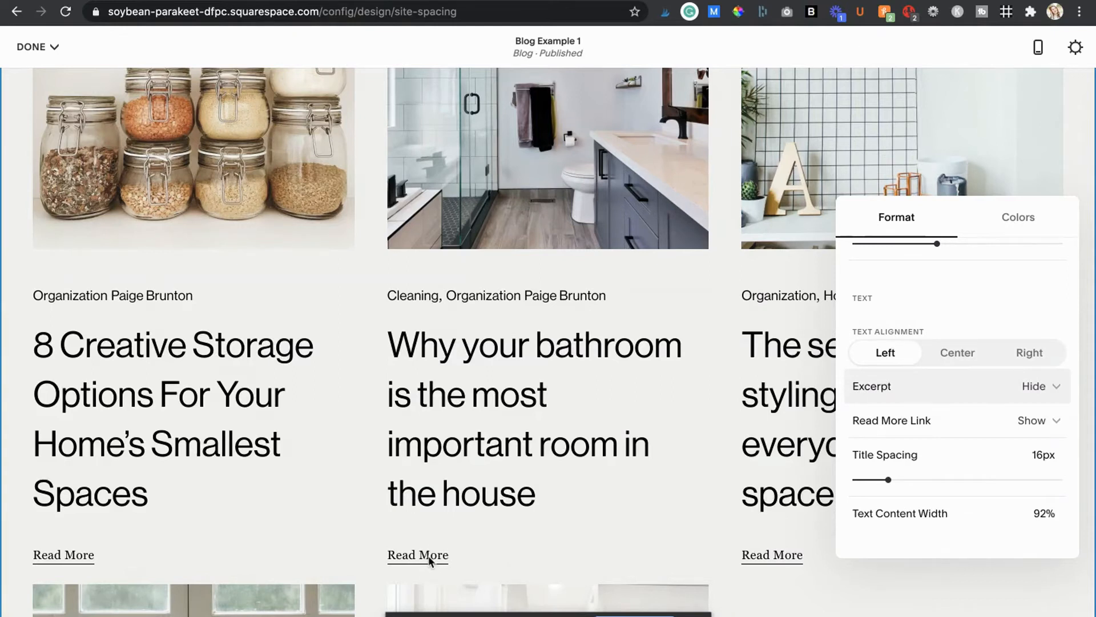
pyautogui.scroll(-2, 888, 384)
pyautogui.moveTo(1024, 435); pyautogui.dragTo(1063, 440)
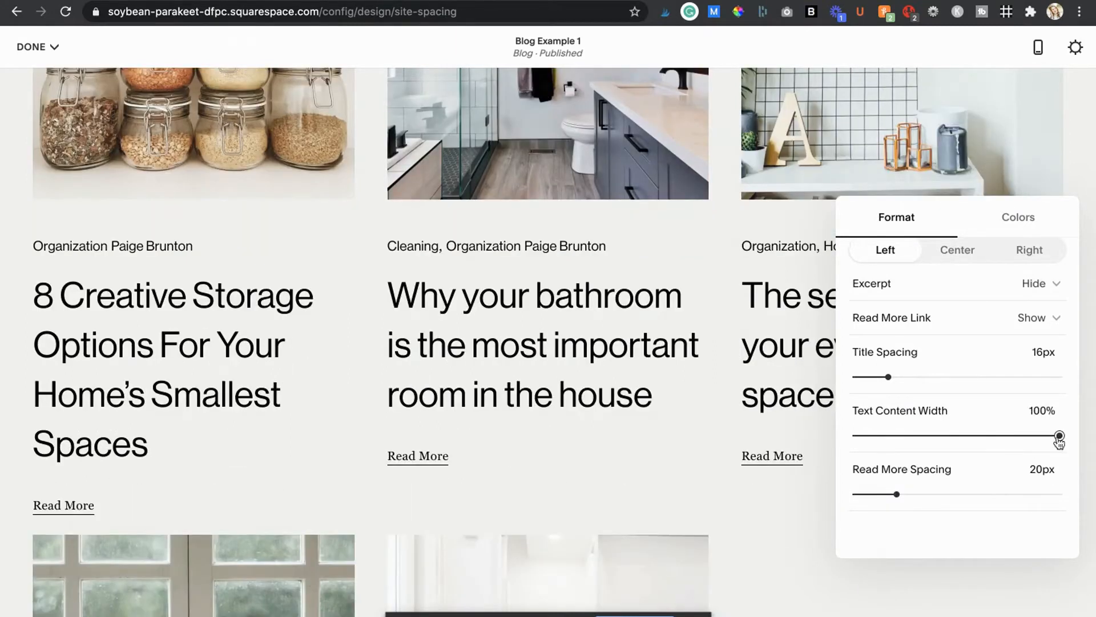
# - Try None for both the primary and secondary meta content of the blog posts
pyautogui.scroll(-3, 966, 468)
pyautogui.scroll(-2, 966, 468)
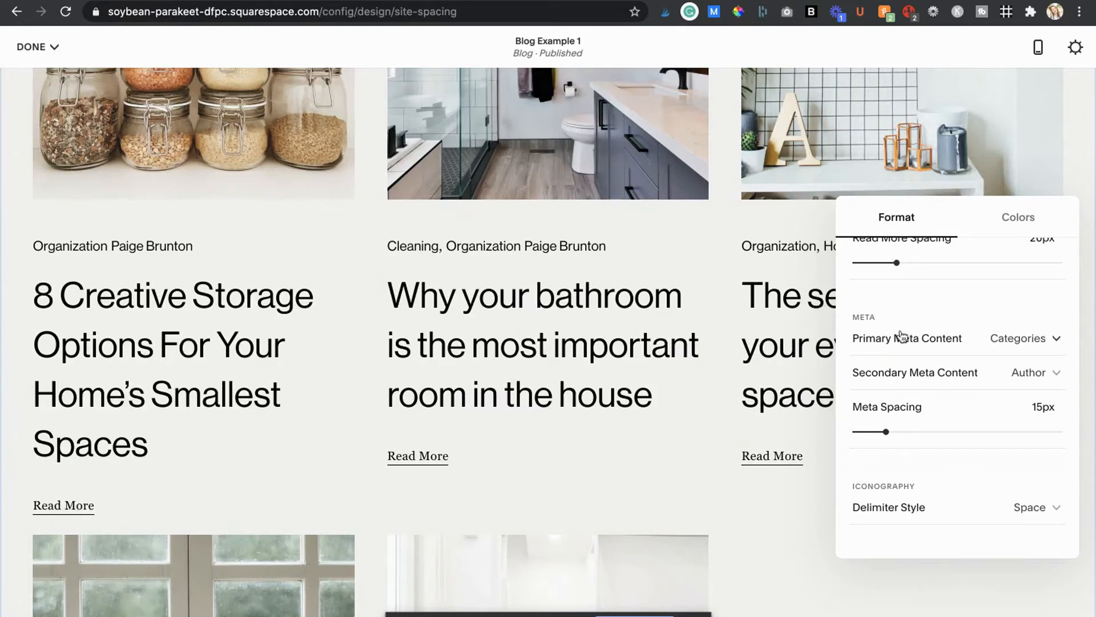
pyautogui.click(1006, 348)
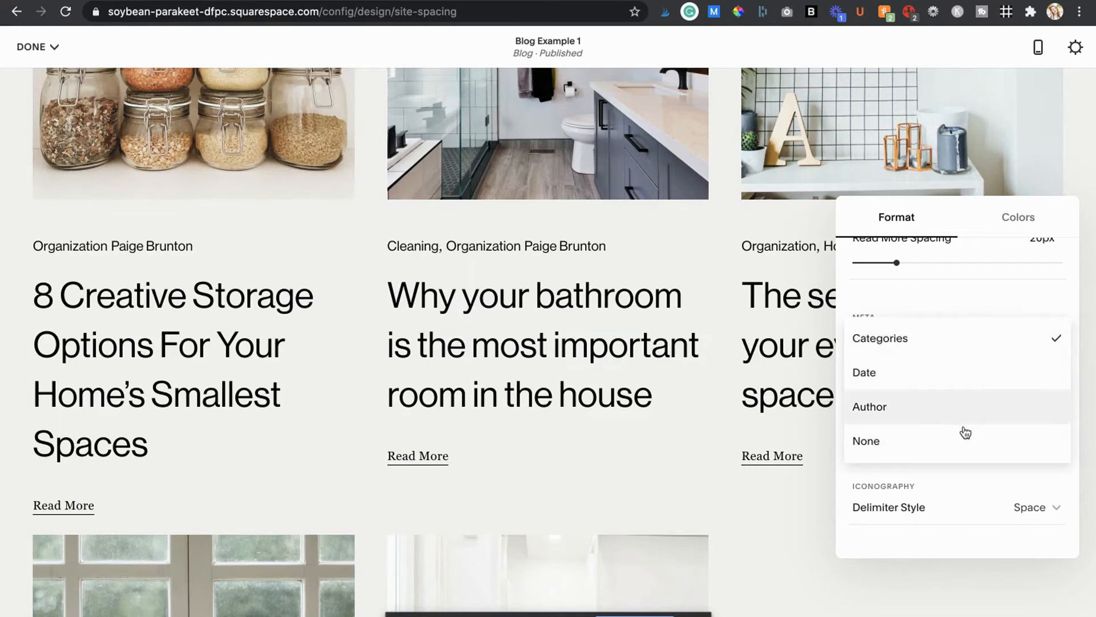
pyautogui.click(959, 444)
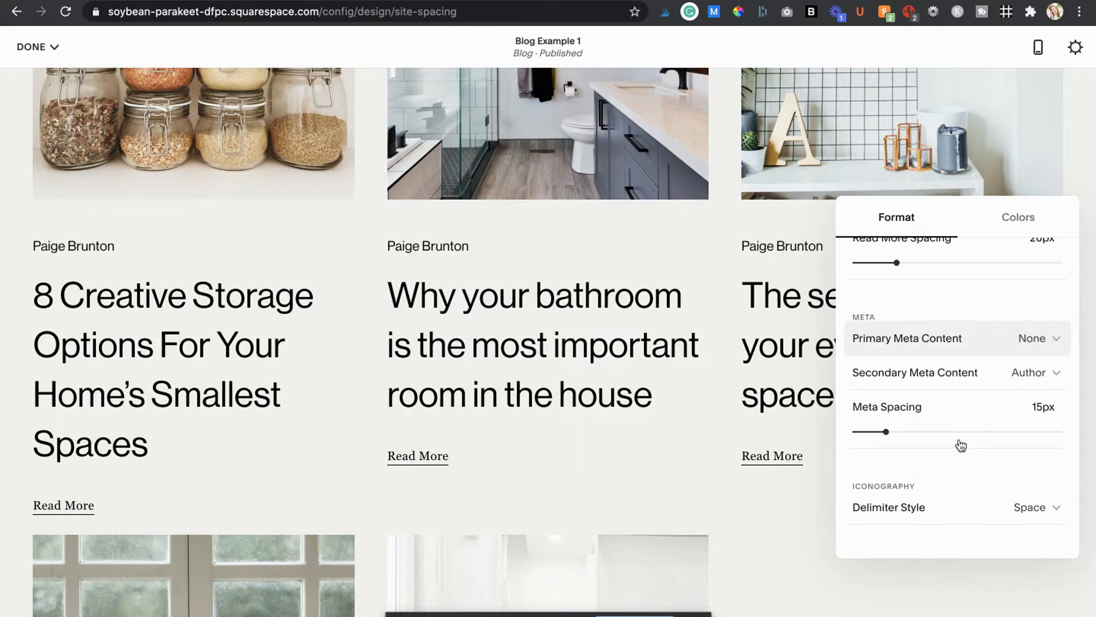
pyautogui.click(1022, 377)
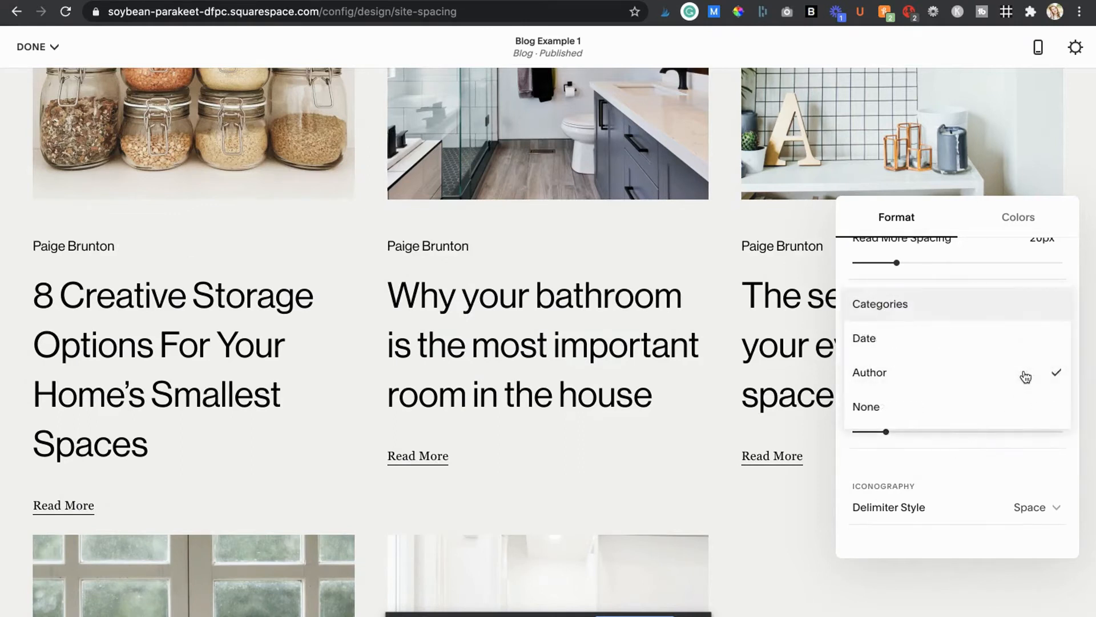
pyautogui.click(875, 409)
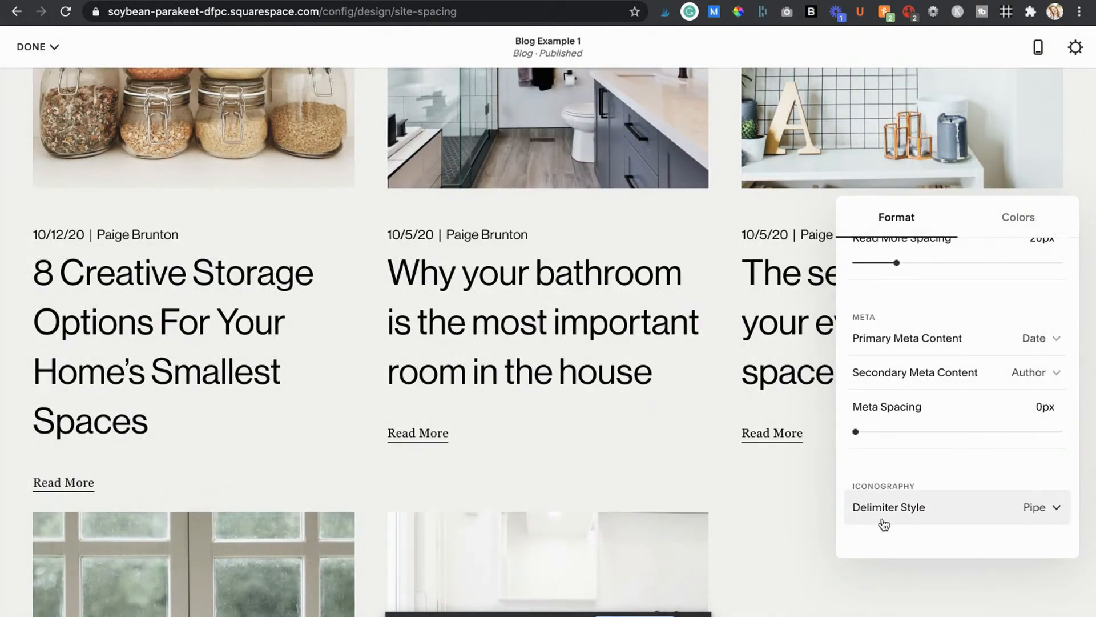
# - Try the Dash and Space delimiter styles between the posts' date and author, and settle on Bullet
pyautogui.click(884, 518)
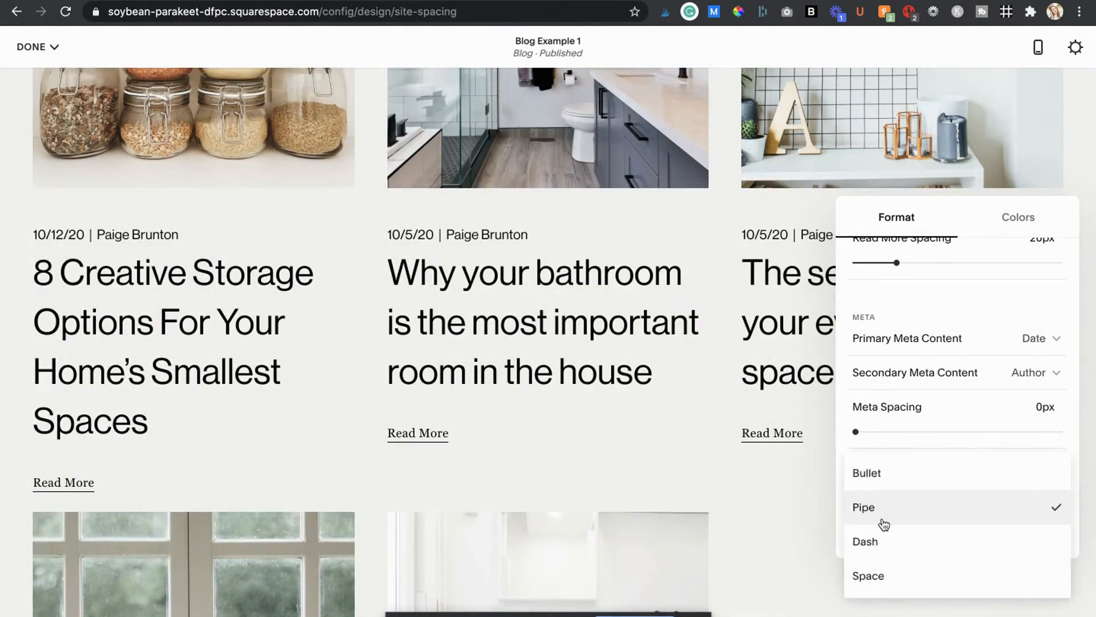
pyautogui.click(874, 547)
pyautogui.click(884, 518)
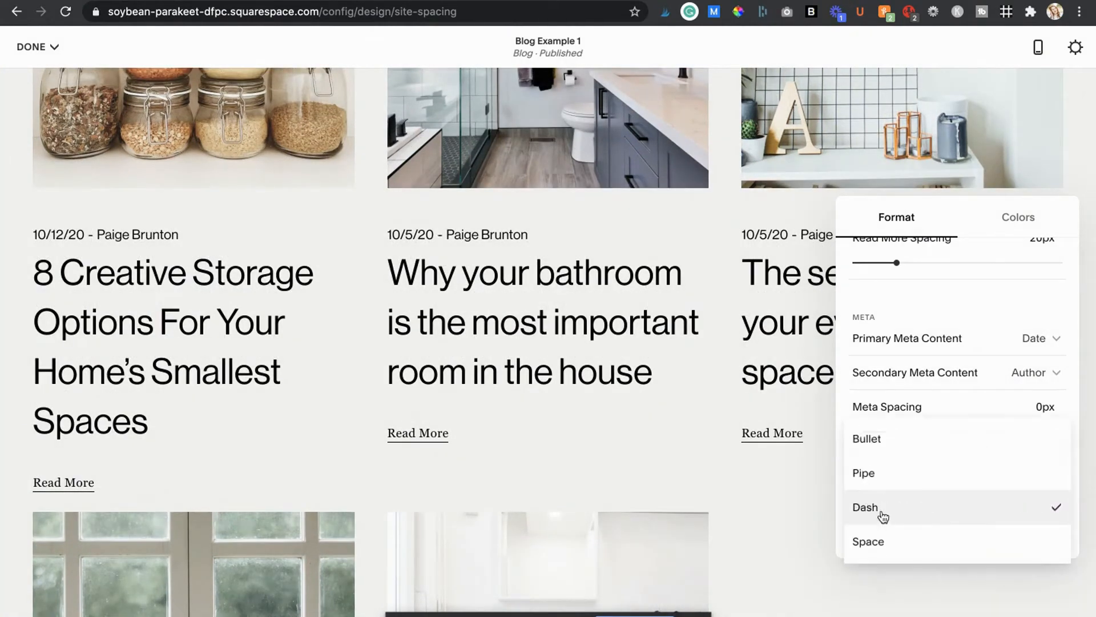
pyautogui.click(879, 540)
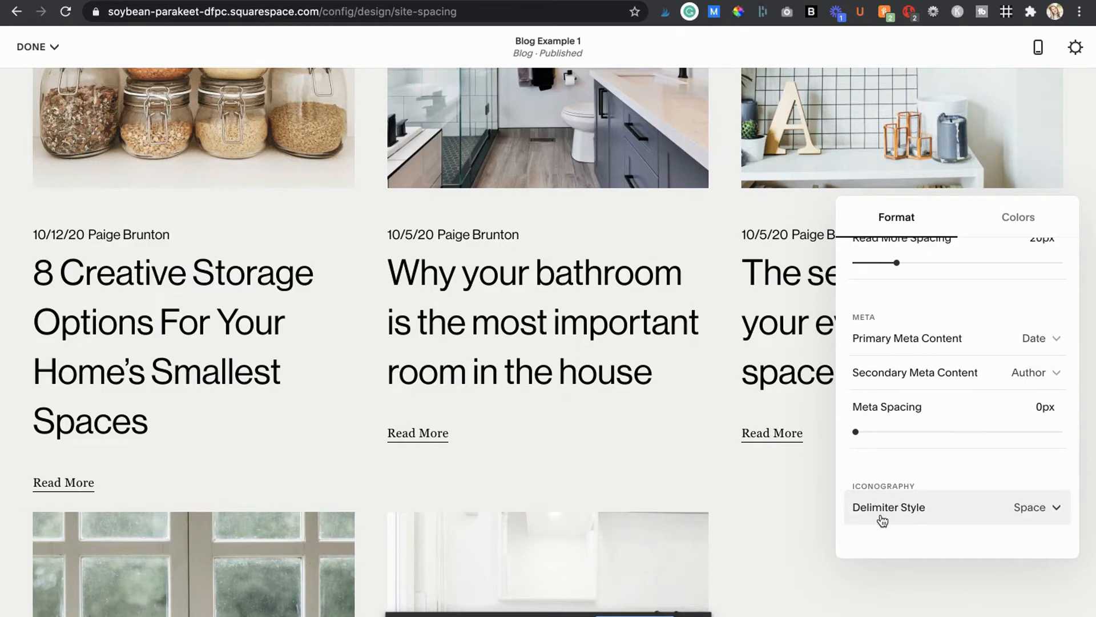
pyautogui.click(880, 519)
pyautogui.click(884, 419)
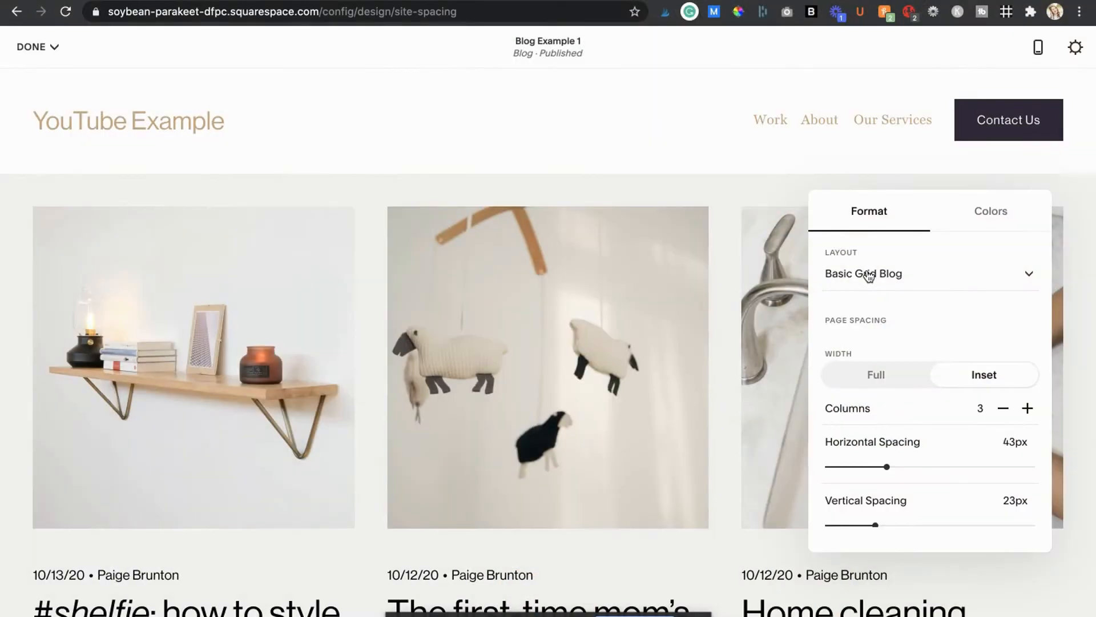
# - Try the Masonry Blog layout and look through its image and text settings and the staggered posts
pyautogui.click(868, 276)
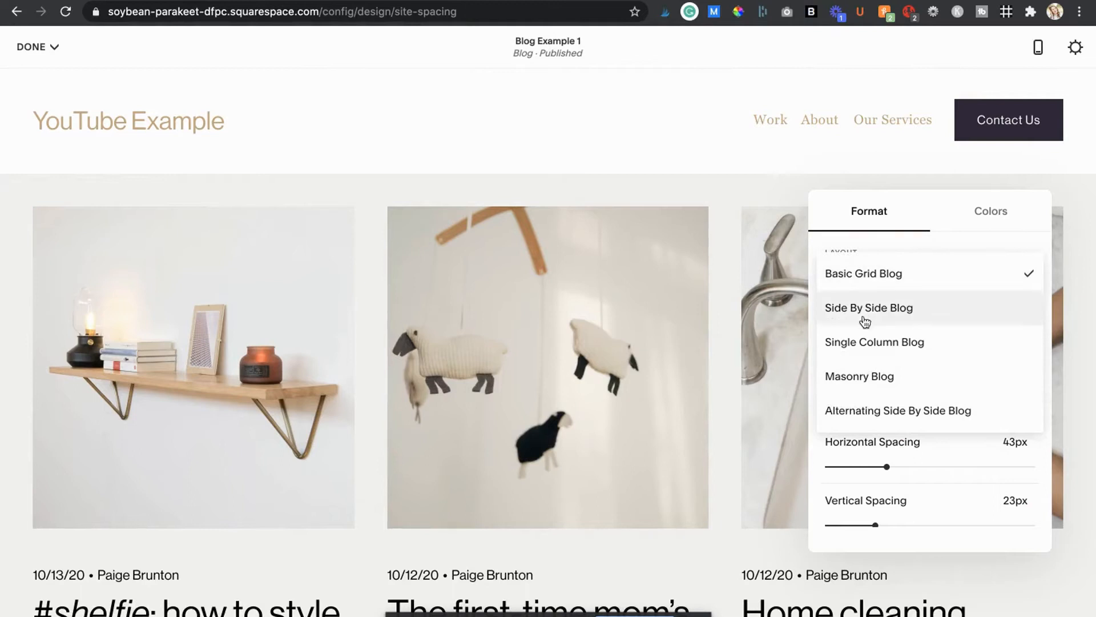
pyautogui.click(861, 377)
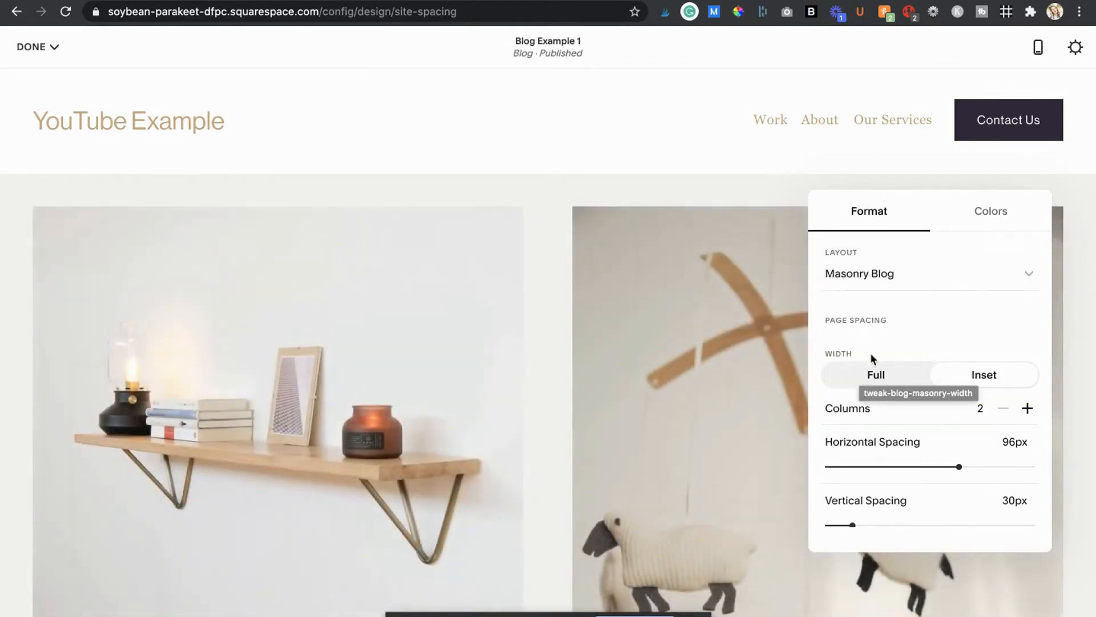
pyautogui.scroll(-5, 873, 347)
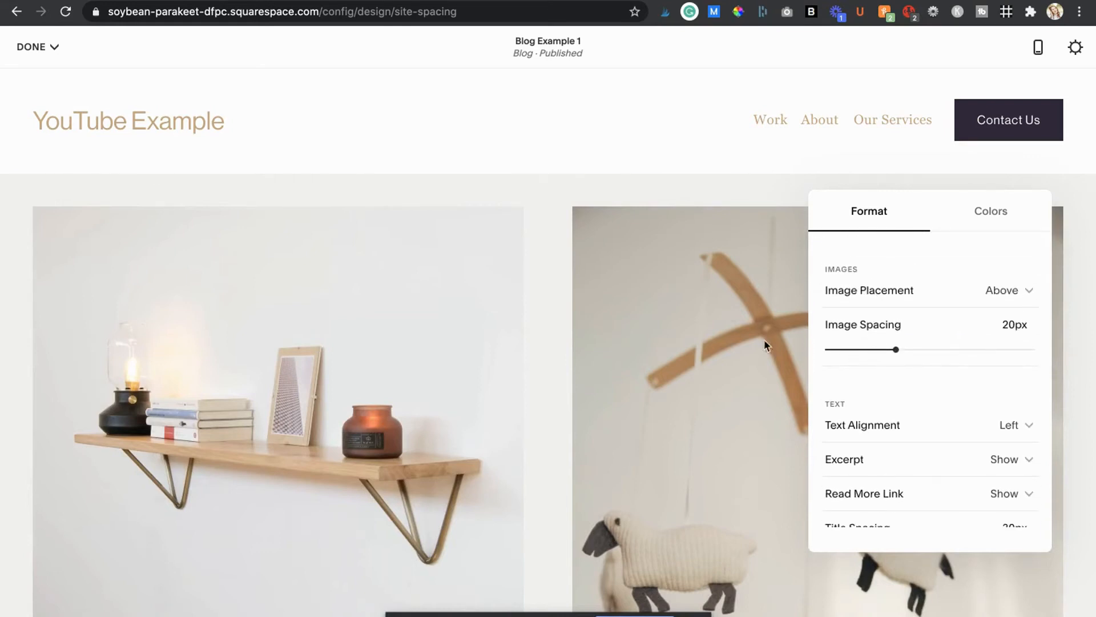
pyautogui.scroll(-1, 735, 341)
pyautogui.scroll(-10, 733, 336)
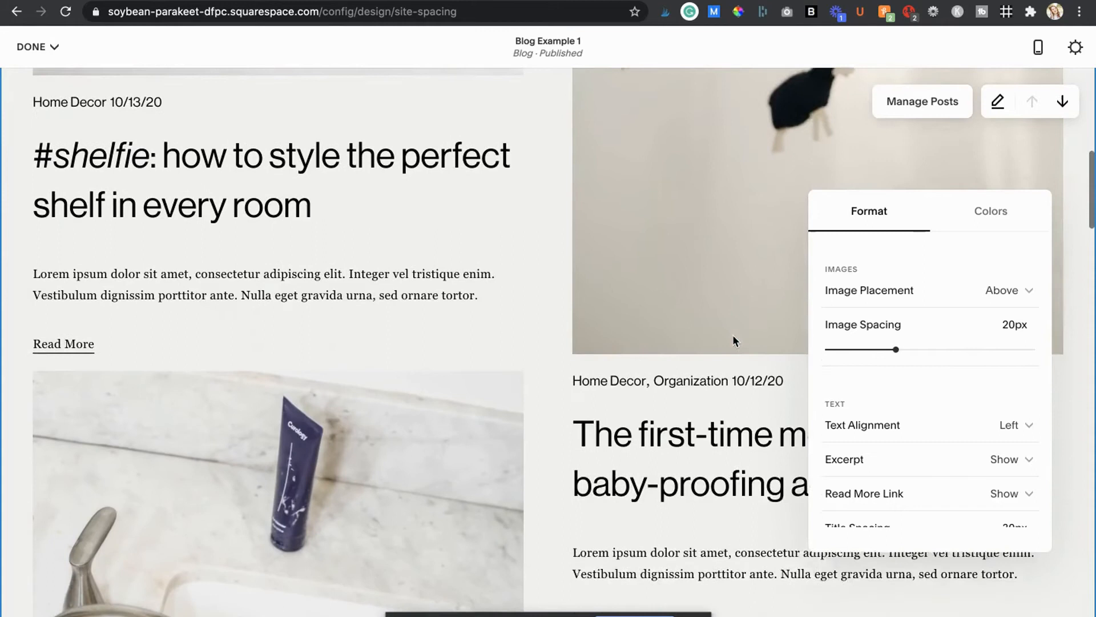
pyautogui.scroll(-10, 733, 335)
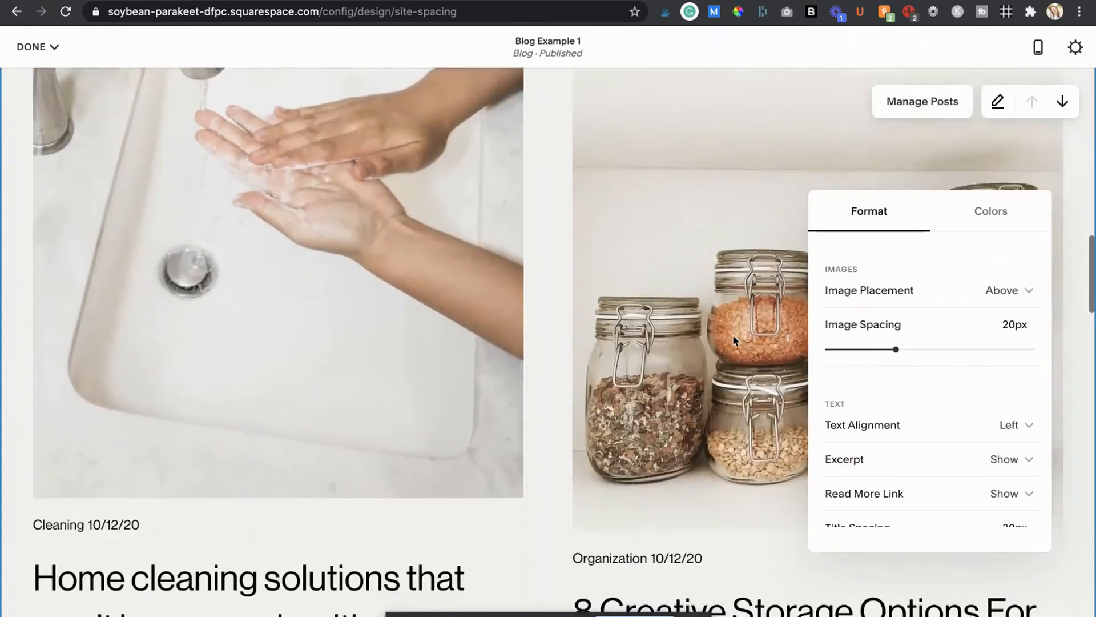
pyautogui.scroll(-8, 733, 338)
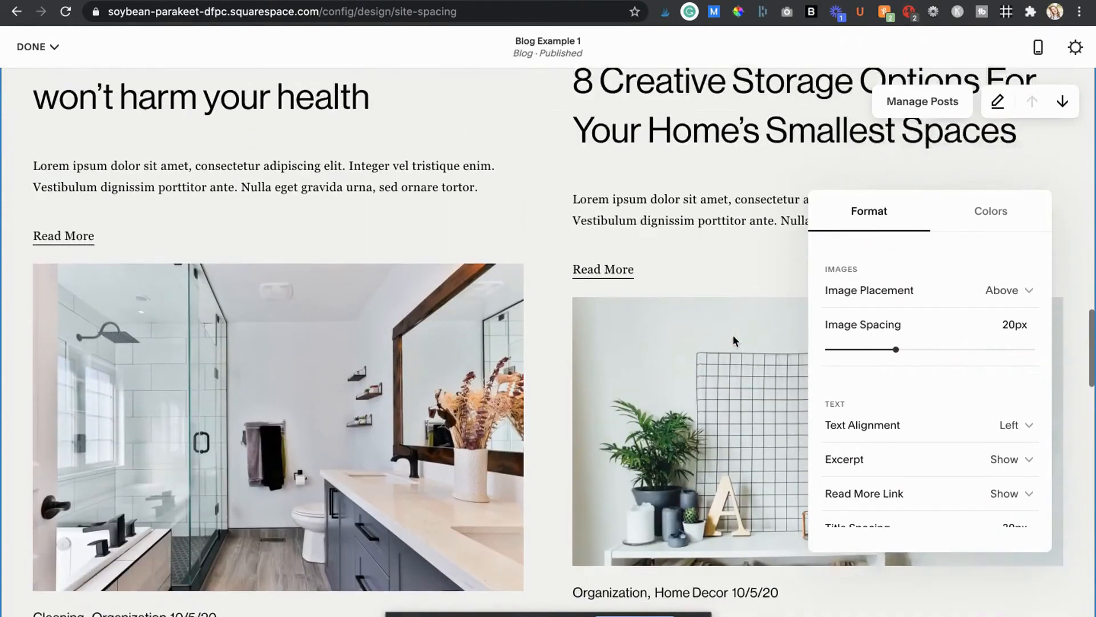
pyautogui.scroll(-2, 732, 335)
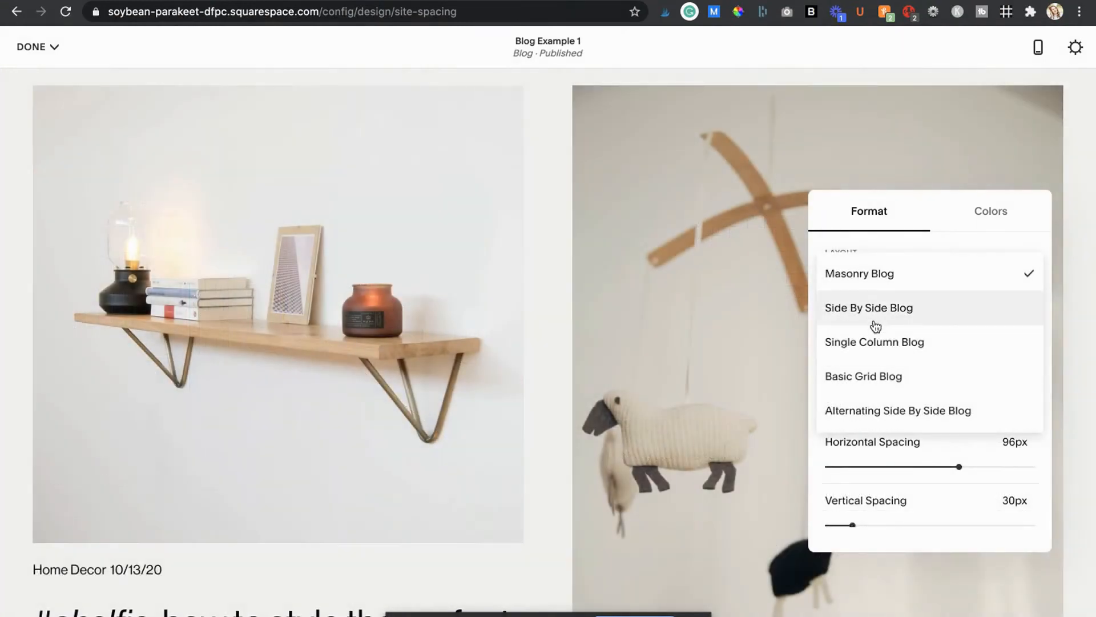
# - Try the Side By Side Blog layout and check its image placement options
pyautogui.click(874, 322)
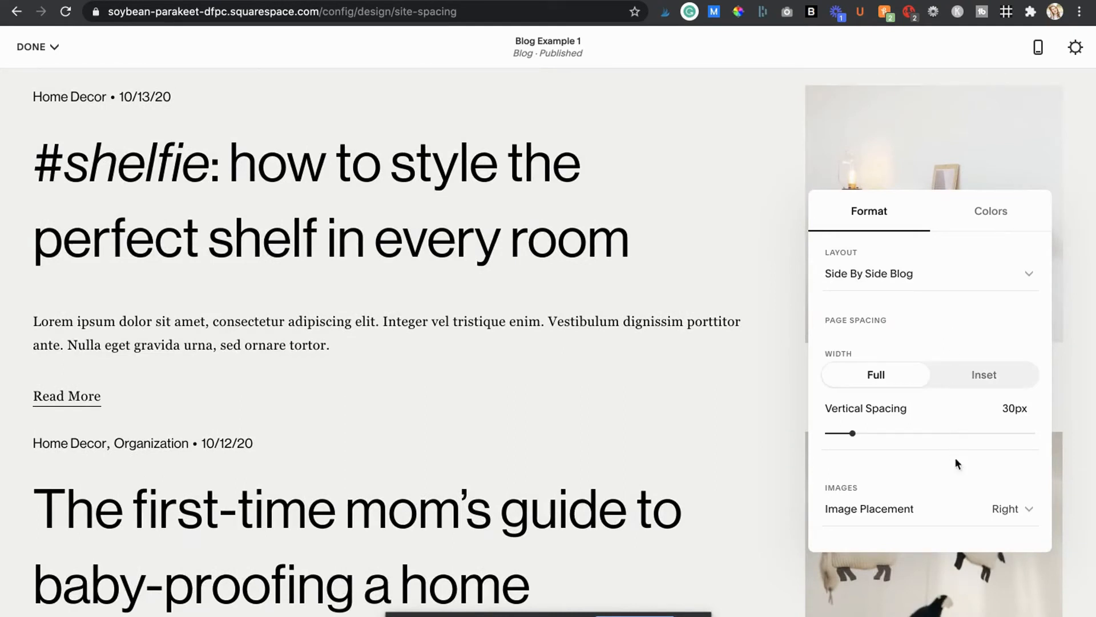
pyautogui.click(969, 513)
# - Try the Single Column Blog layout and review its posts plus the image, text, meta and content display options
pyautogui.click(902, 273)
pyautogui.click(893, 324)
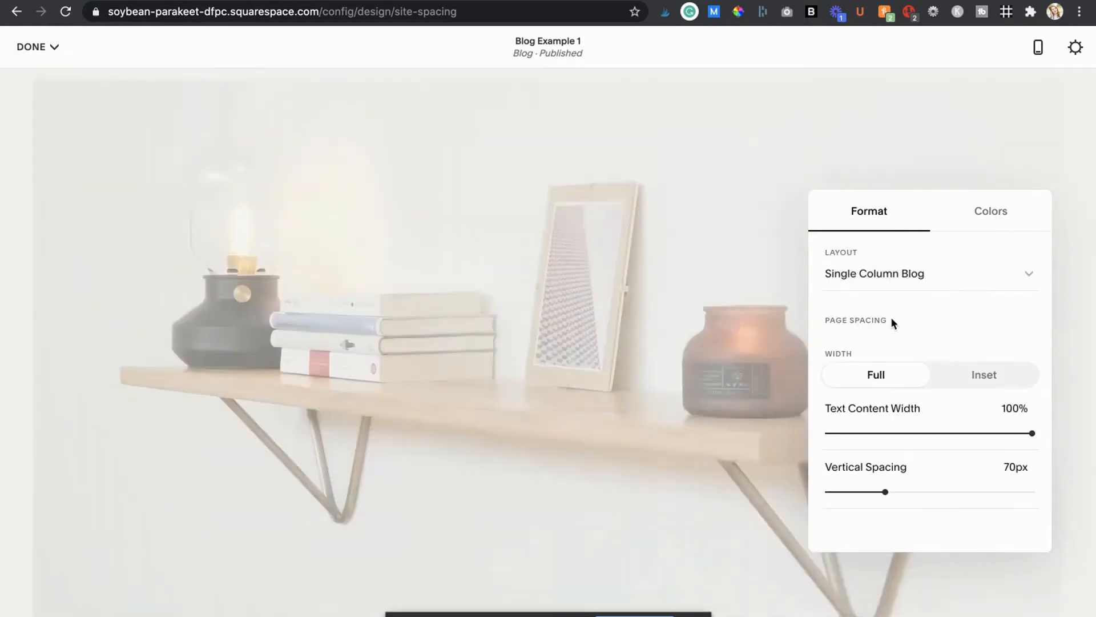
pyautogui.scroll(-10, 692, 317)
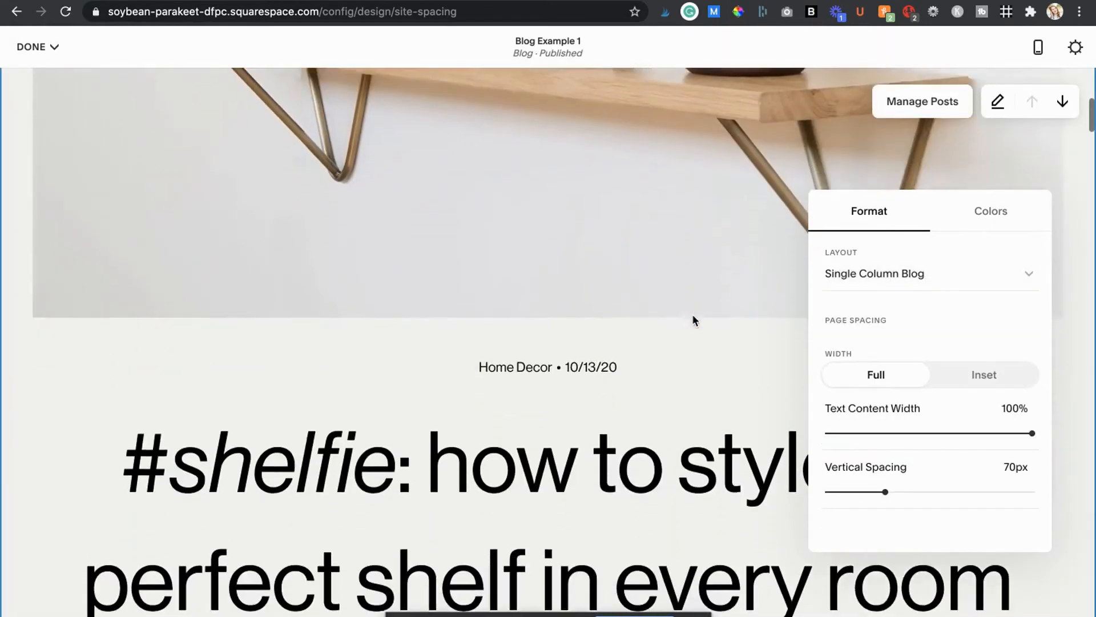
pyautogui.scroll(-2, 692, 314)
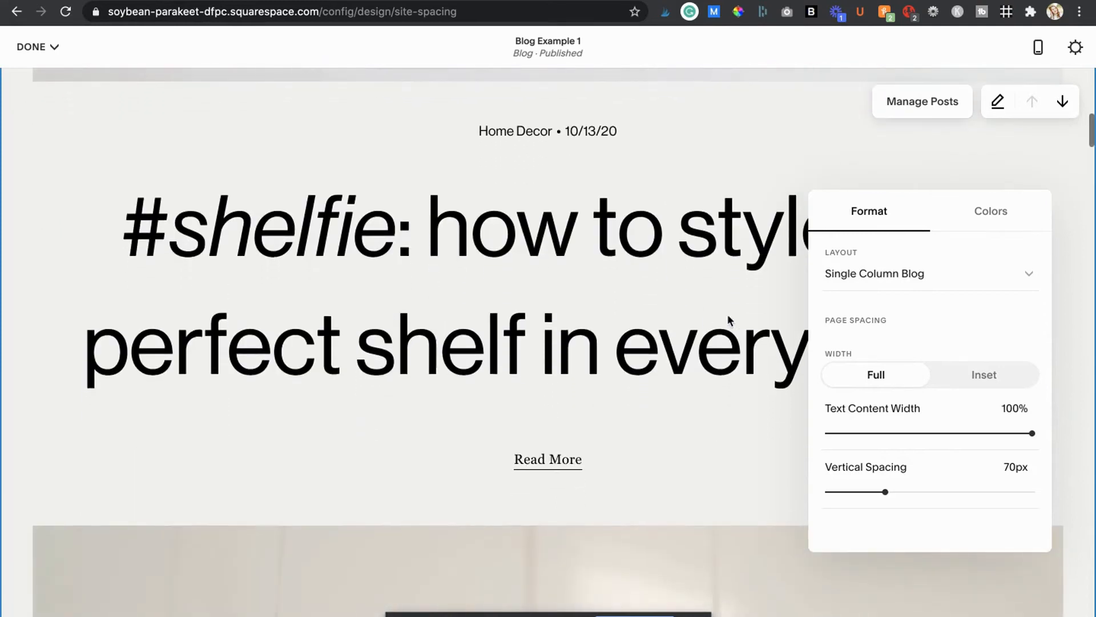
pyautogui.scroll(-1, 879, 334)
pyautogui.scroll(-6, 879, 333)
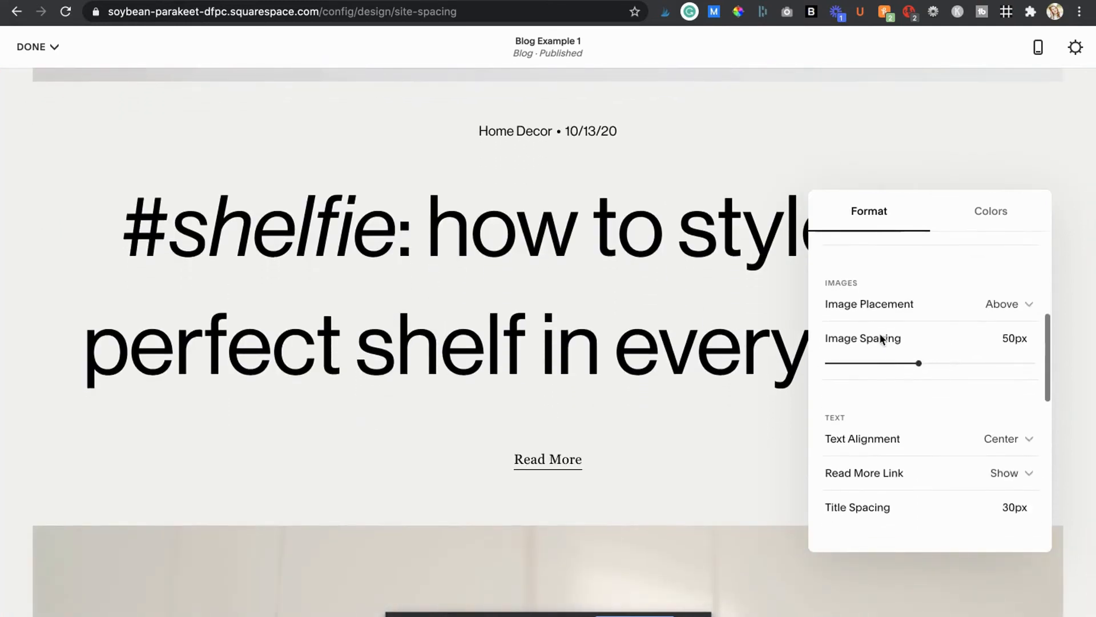
pyautogui.scroll(-5, 879, 334)
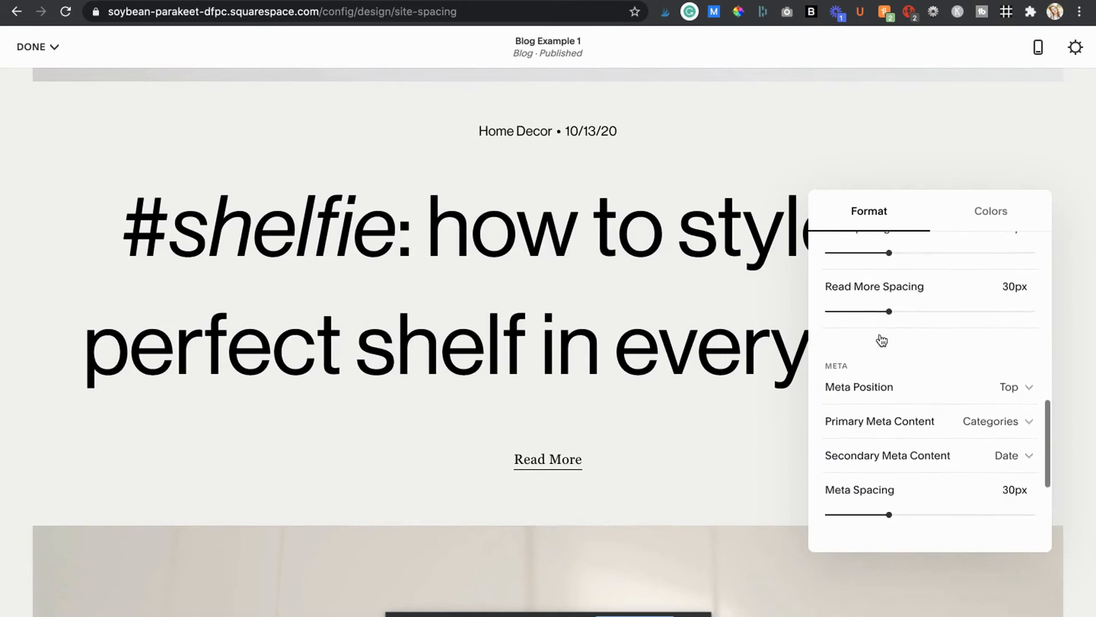
pyautogui.scroll(-2, 882, 339)
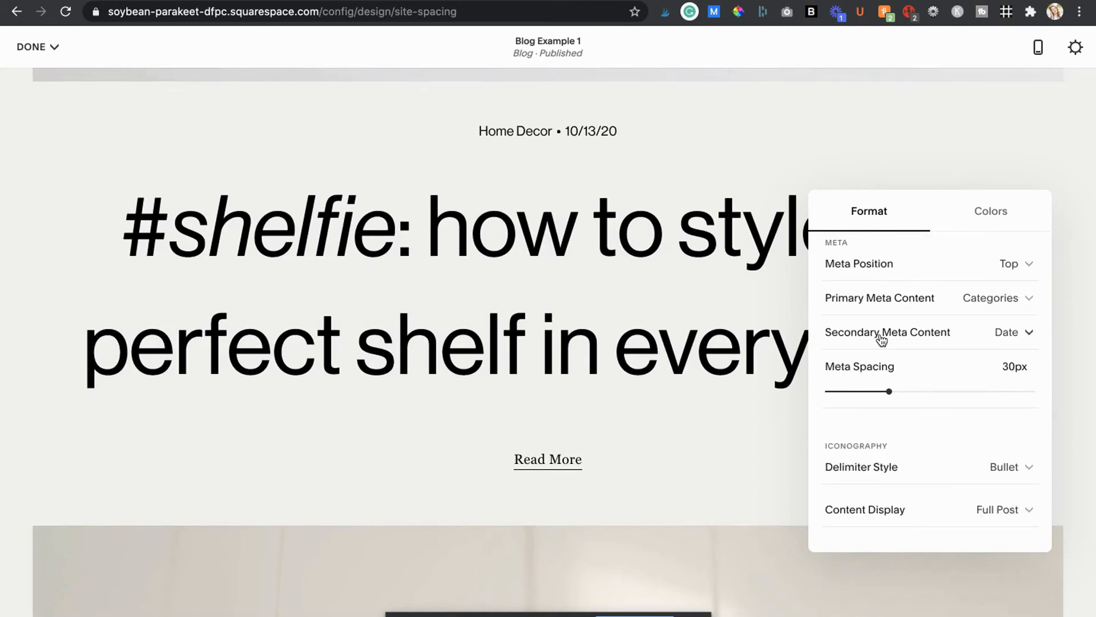
pyautogui.click(883, 515)
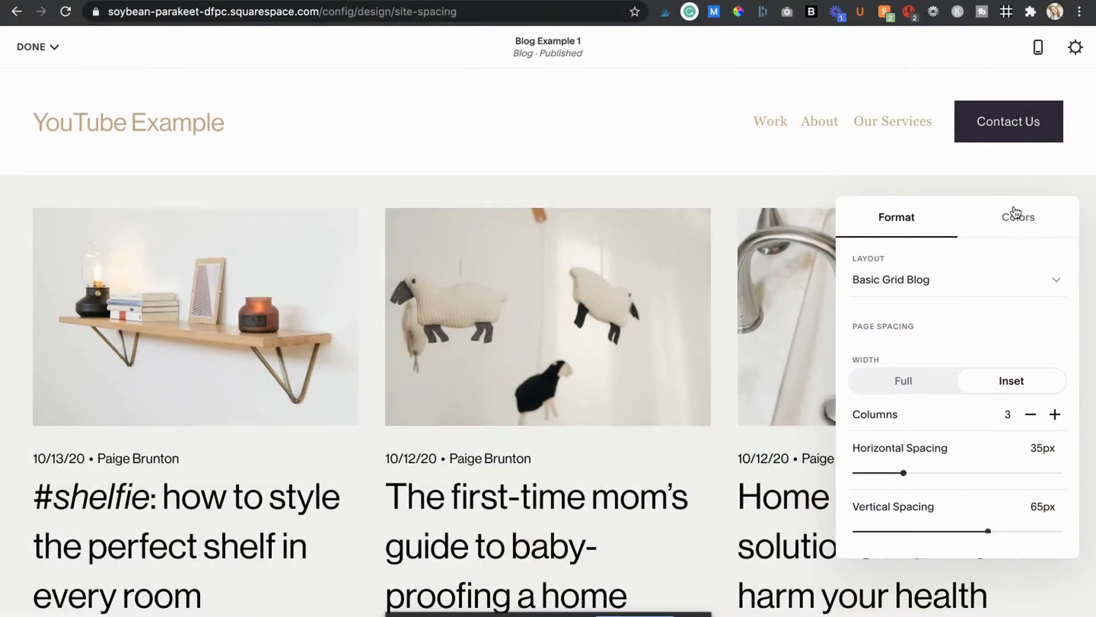
# - Look through the color themes available for the blog section
pyautogui.click(1020, 217)
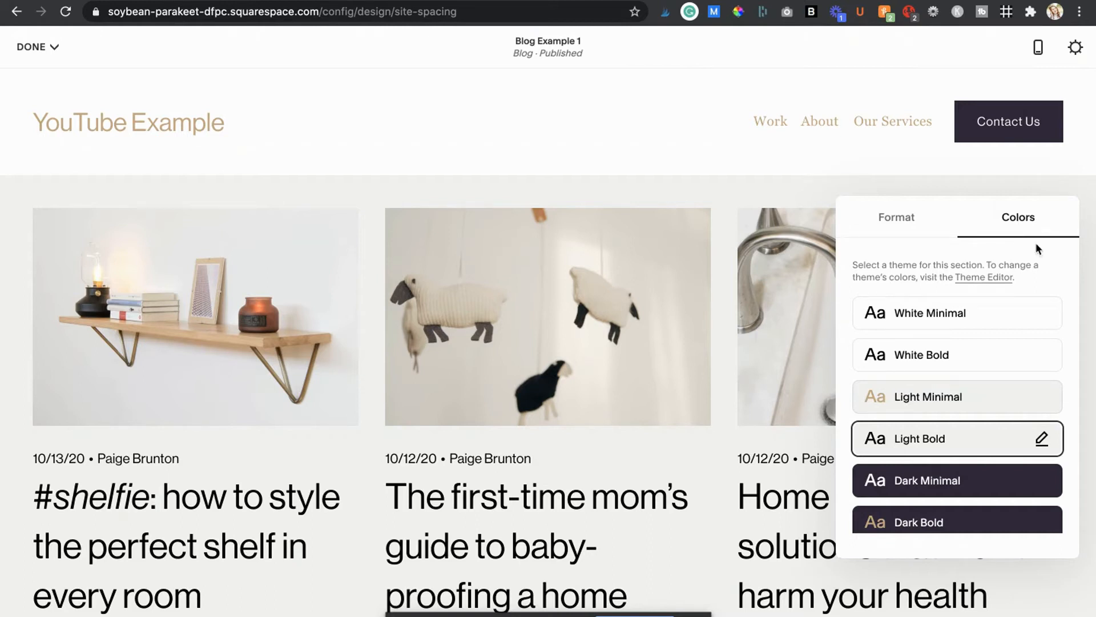
pyautogui.scroll(-4, 1047, 291)
pyautogui.scroll(4, 1049, 297)
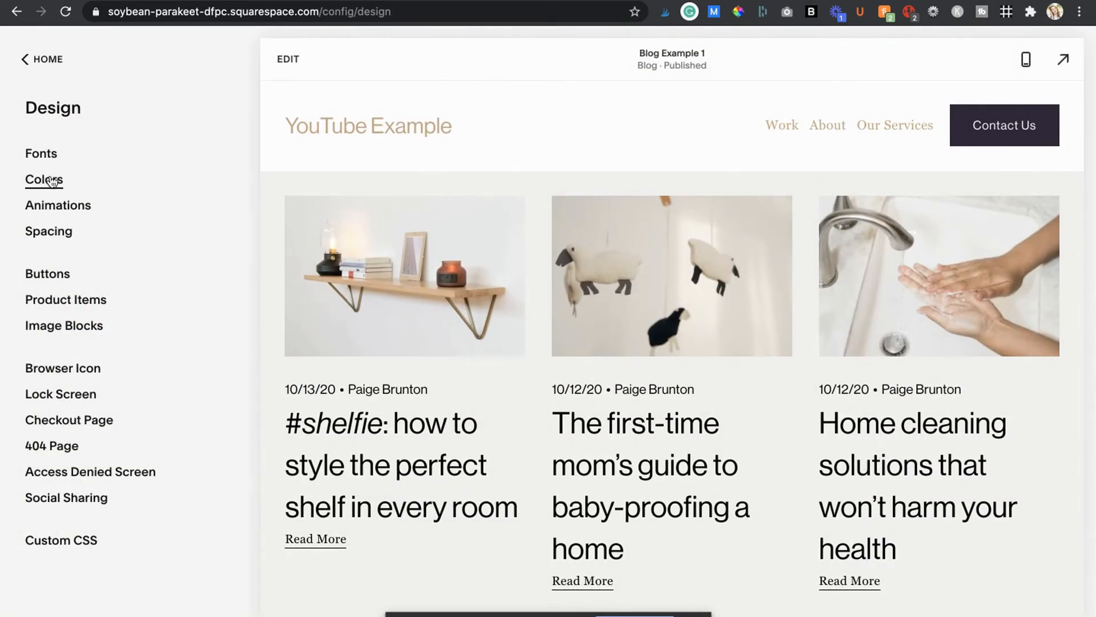
# - Open the Light Bold section theme in the site-wide color settings and narrow it to the blog grid's colors
pyautogui.click(52, 180)
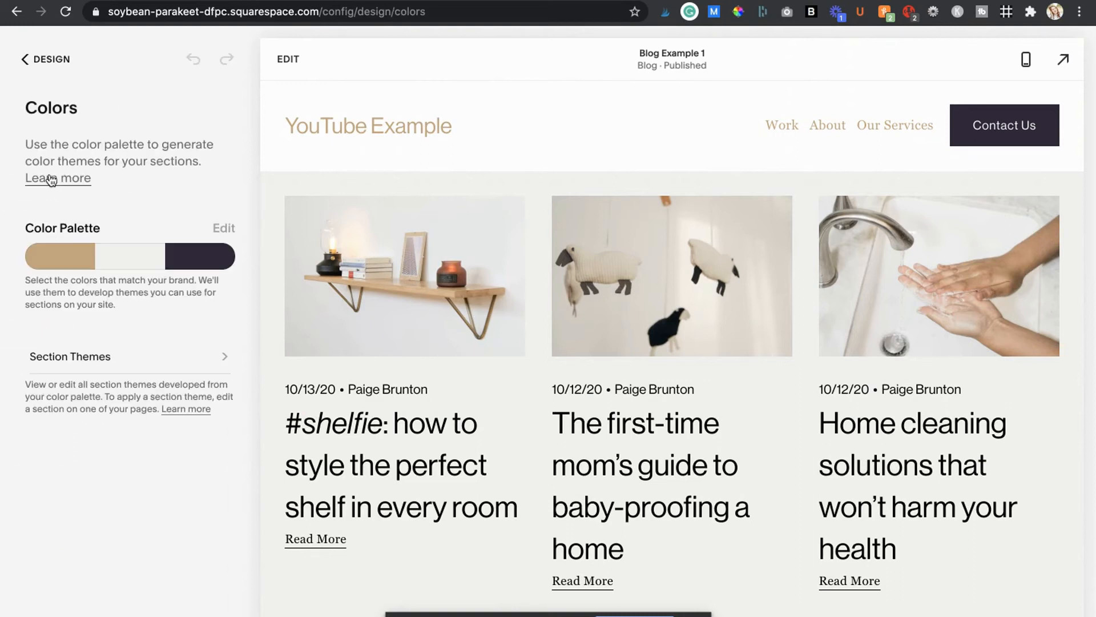
pyautogui.click(99, 357)
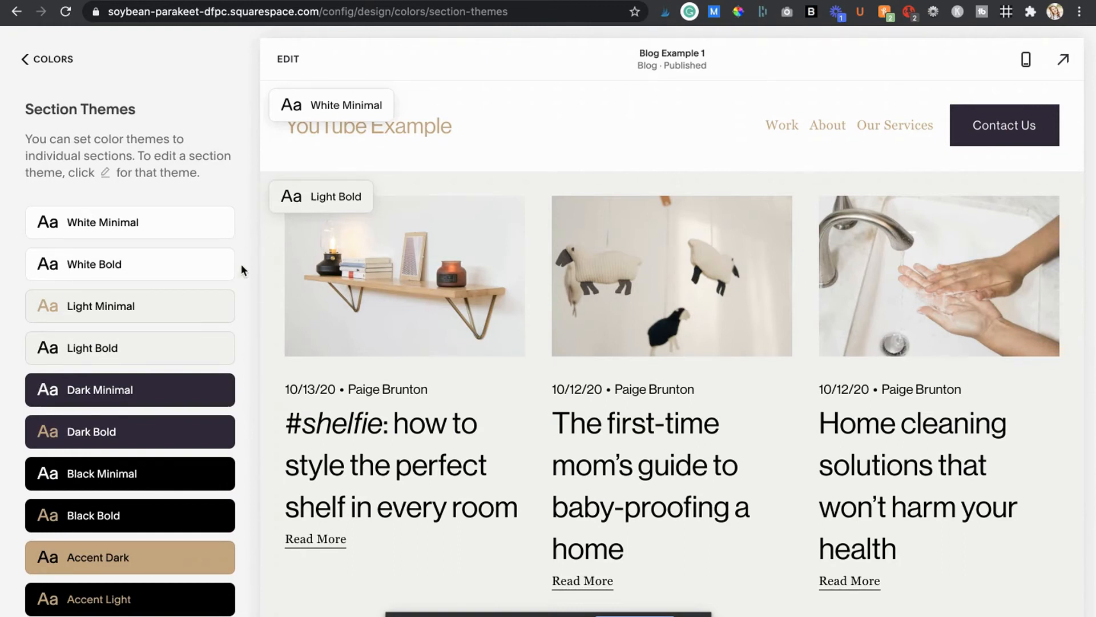
pyautogui.click(212, 348)
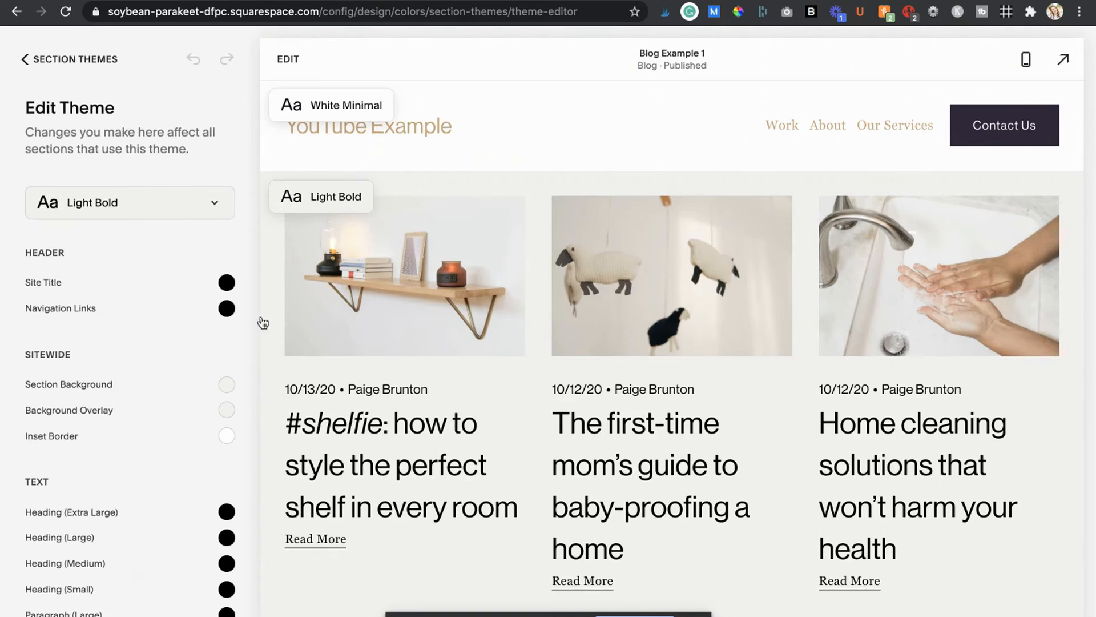
pyautogui.click(271, 317)
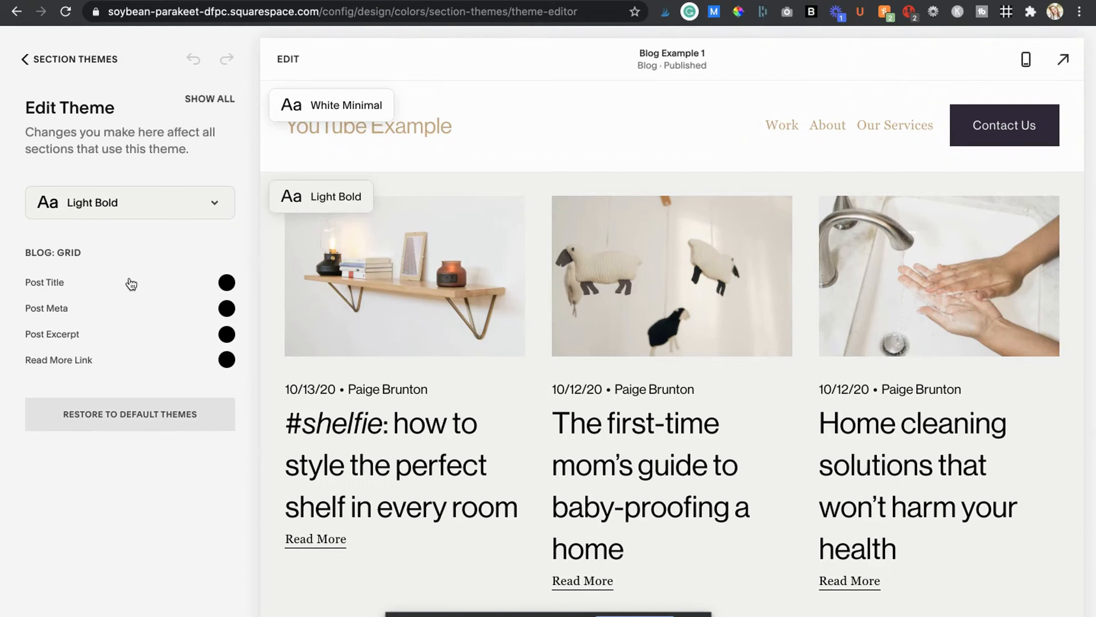
# - Check the palette and custom color choices for the blog grid's Post Title
pyautogui.click(226, 282)
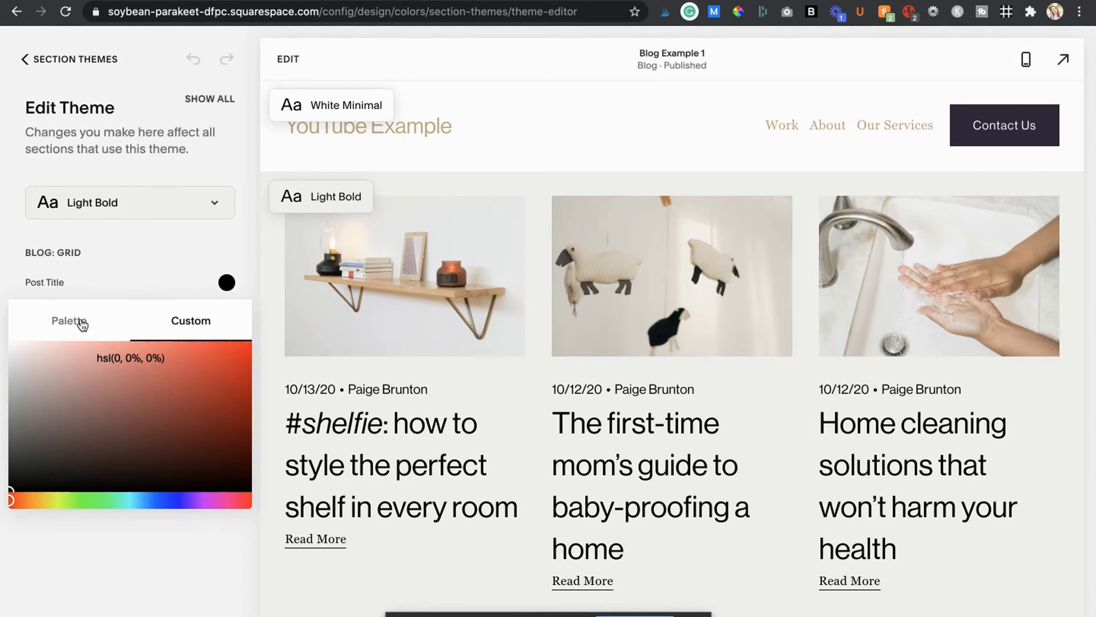
pyautogui.click(81, 322)
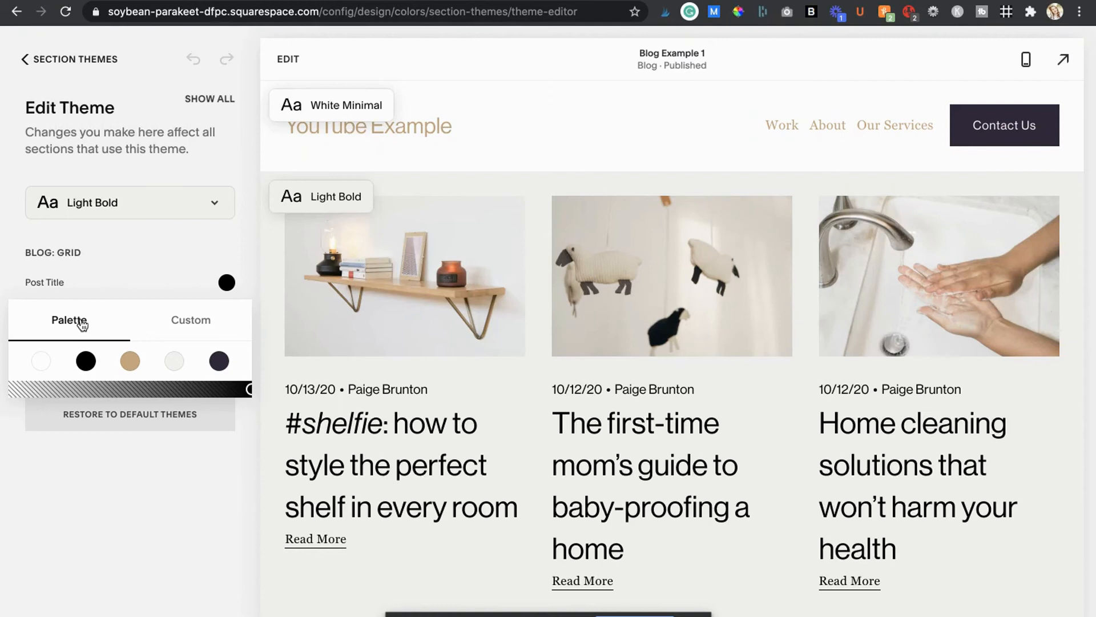
pyautogui.click(188, 323)
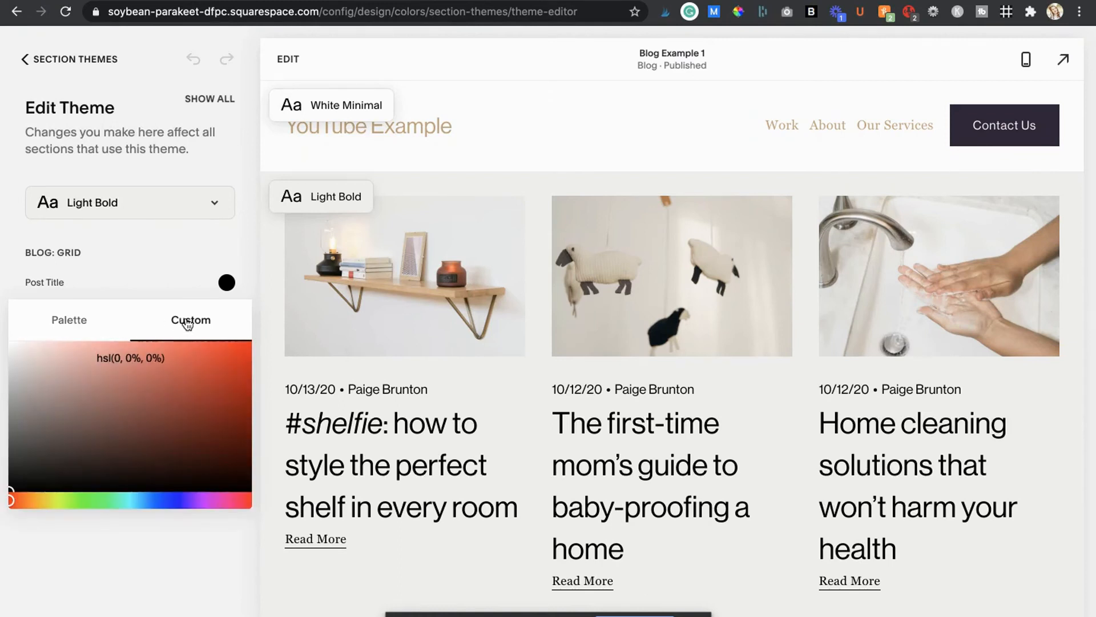
# - Show all colors of the Light Bold theme and check the Section Background color choices
pyautogui.click(216, 103)
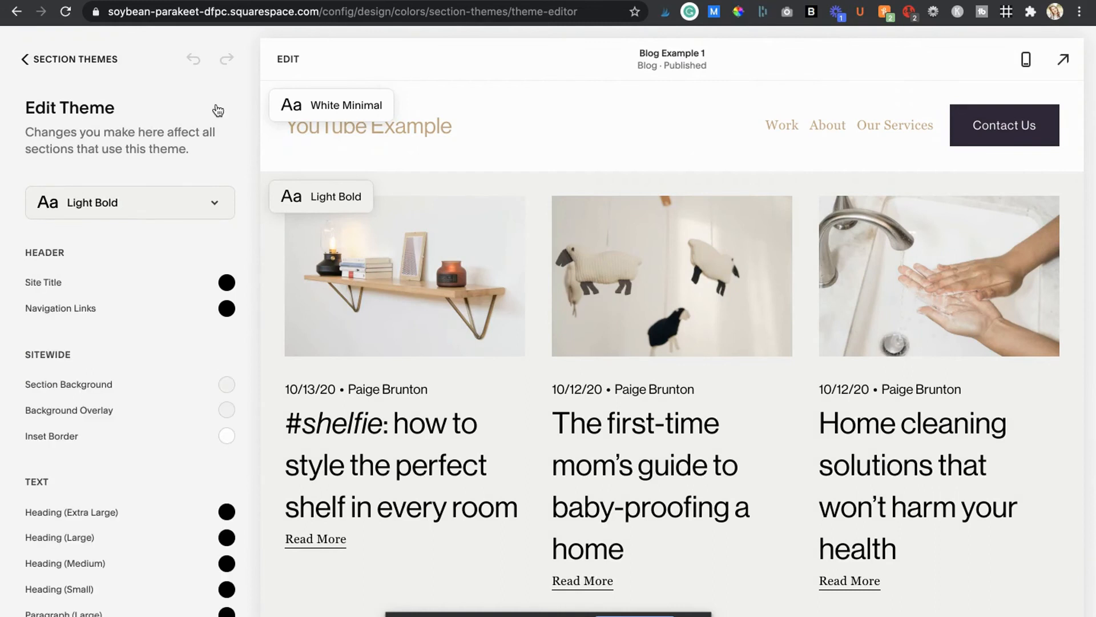
pyautogui.click(227, 384)
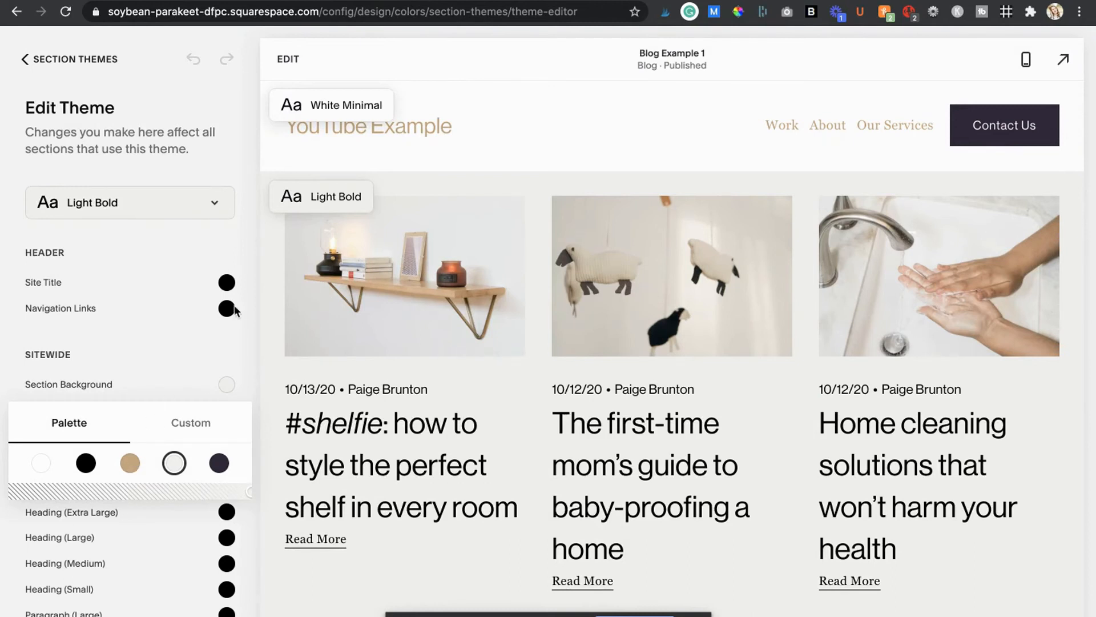
pyautogui.click(255, 284)
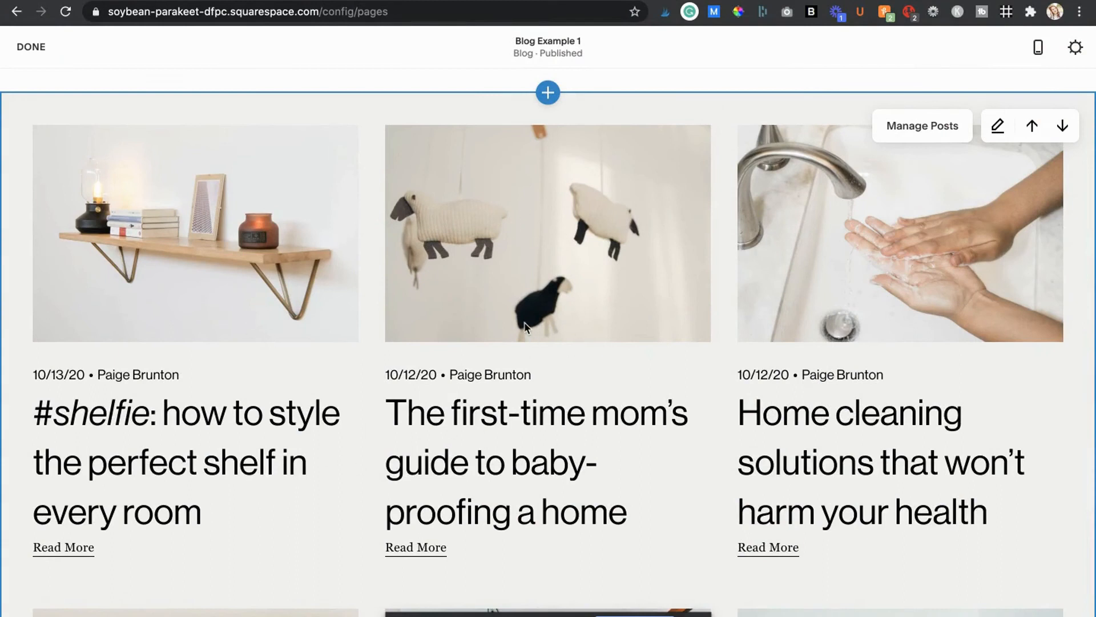
# - Add a Spacer block to the blank section above the blog posts
pyautogui.scroll(6, 525, 327)
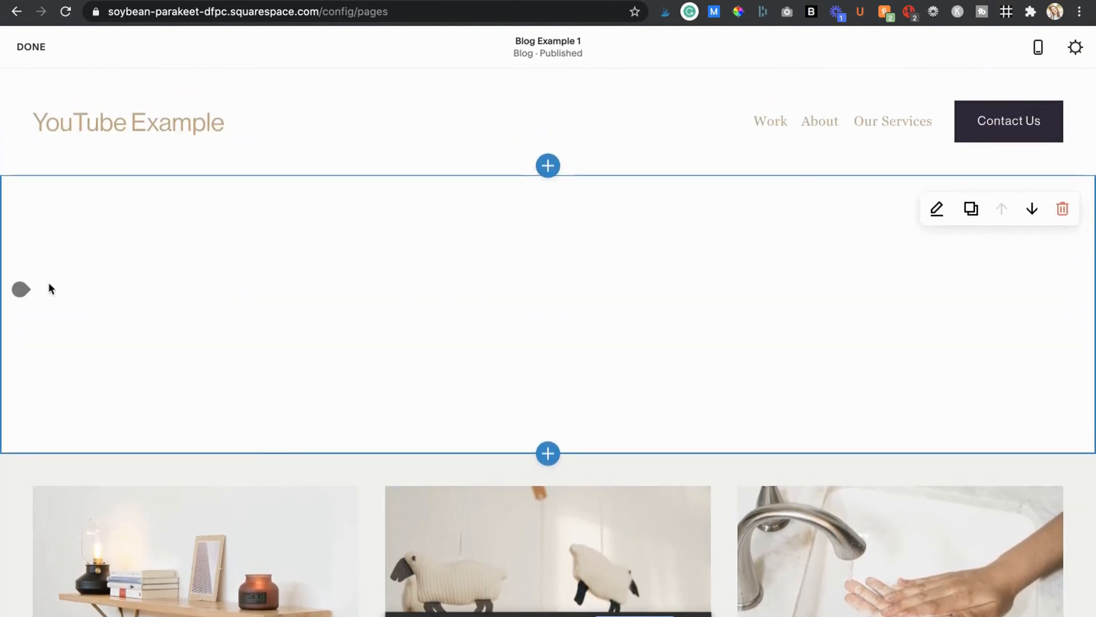
pyautogui.click(22, 290)
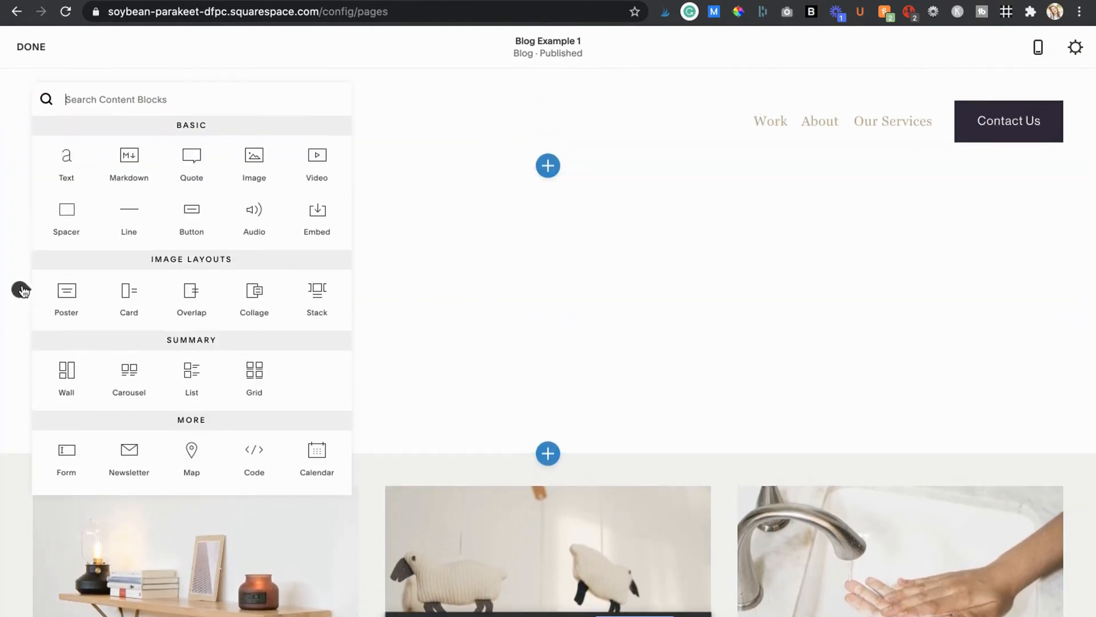
pyautogui.click(68, 235)
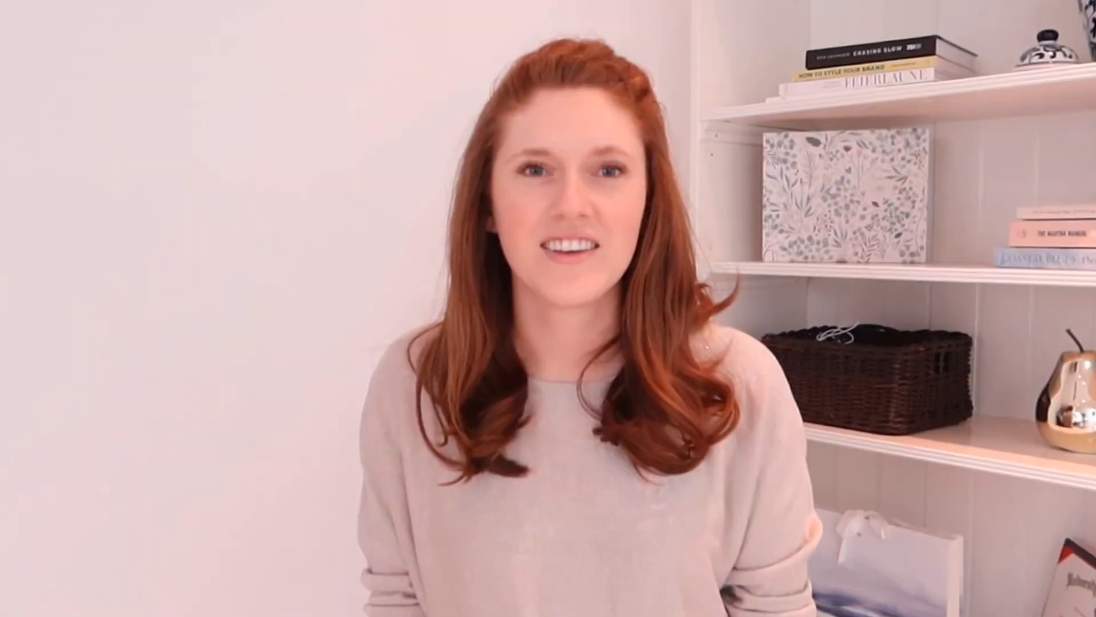